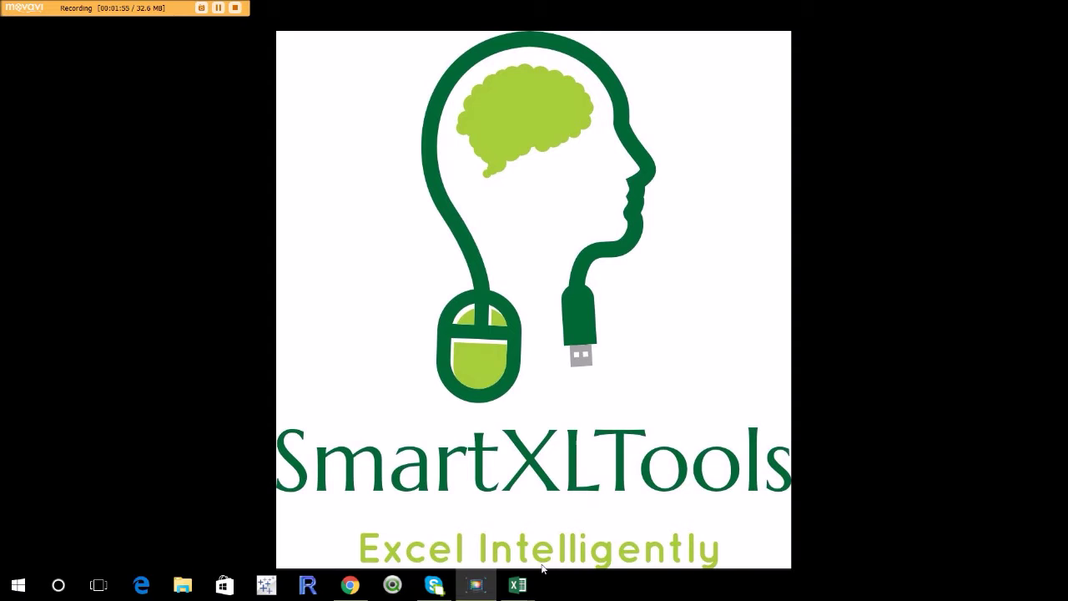
# Switch to the Scatterplot Example workbook in Excel and examine the Random, Linear and Polynomial (2) charts
pyautogui.moveTo(517, 584)
pyautogui.click(469, 532)
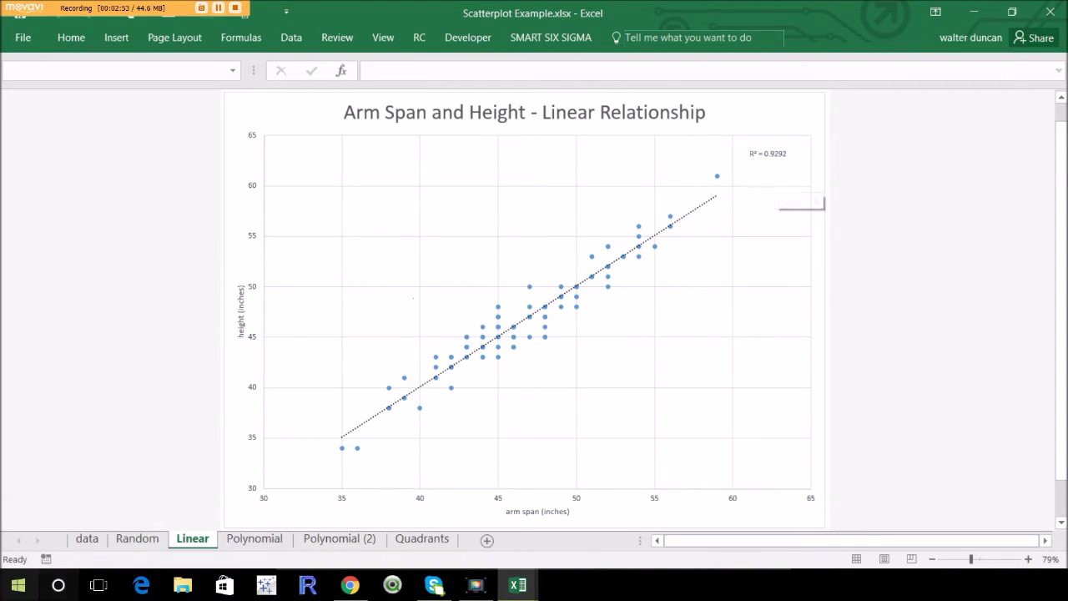
pyautogui.click(142, 540)
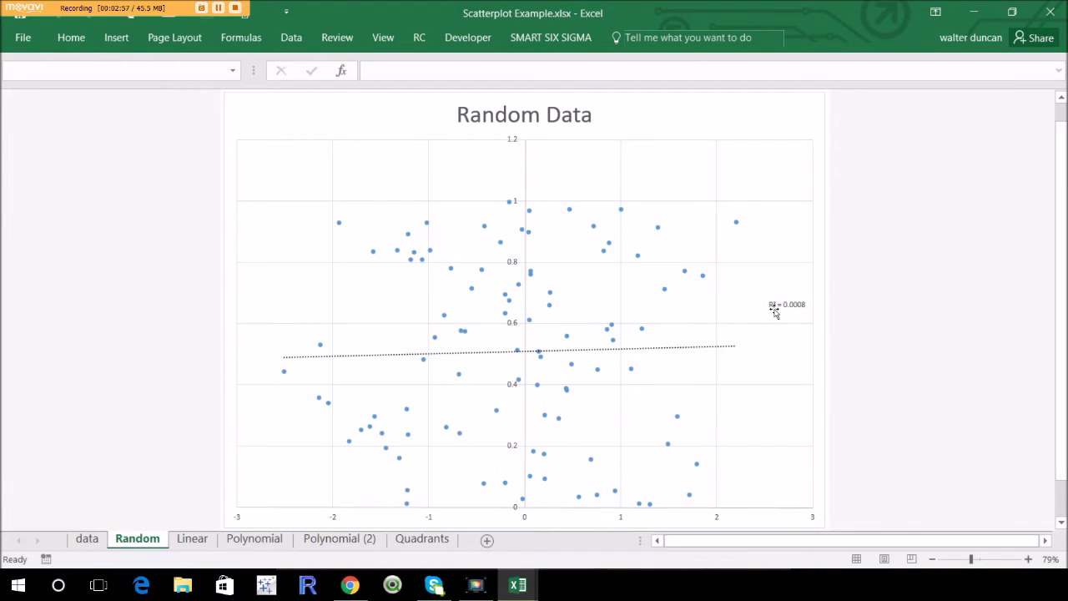
pyautogui.click(189, 538)
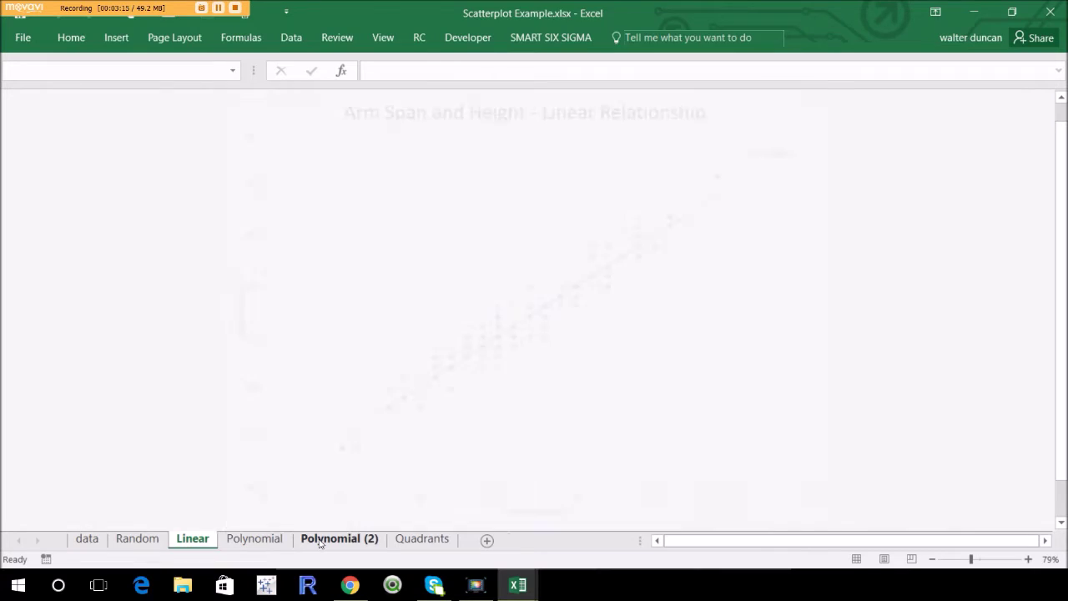
pyautogui.click(319, 540)
pyautogui.click(161, 240)
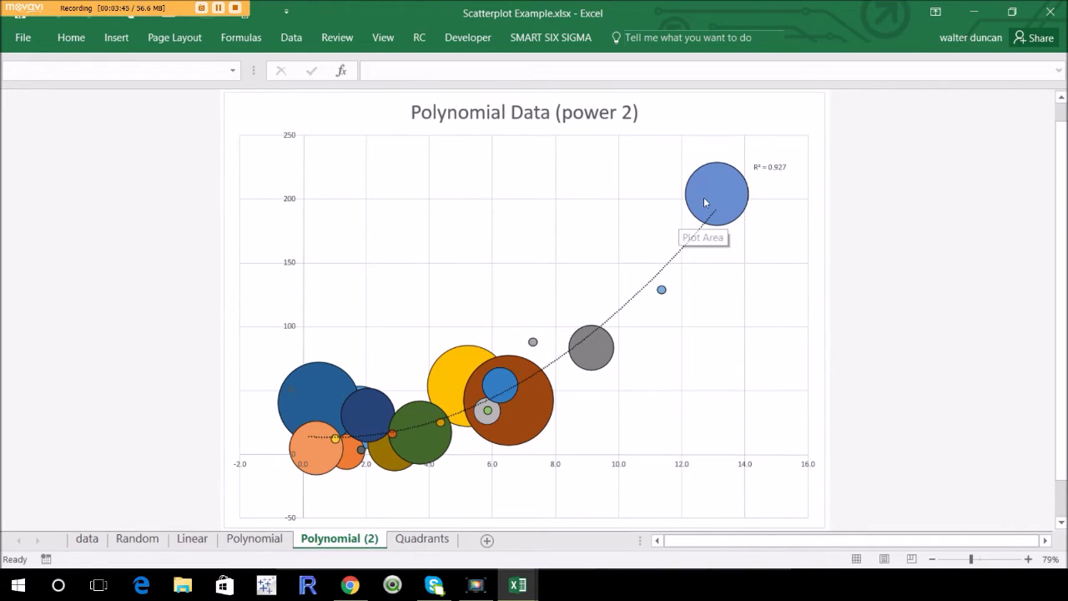
pyautogui.moveTo(707, 201)
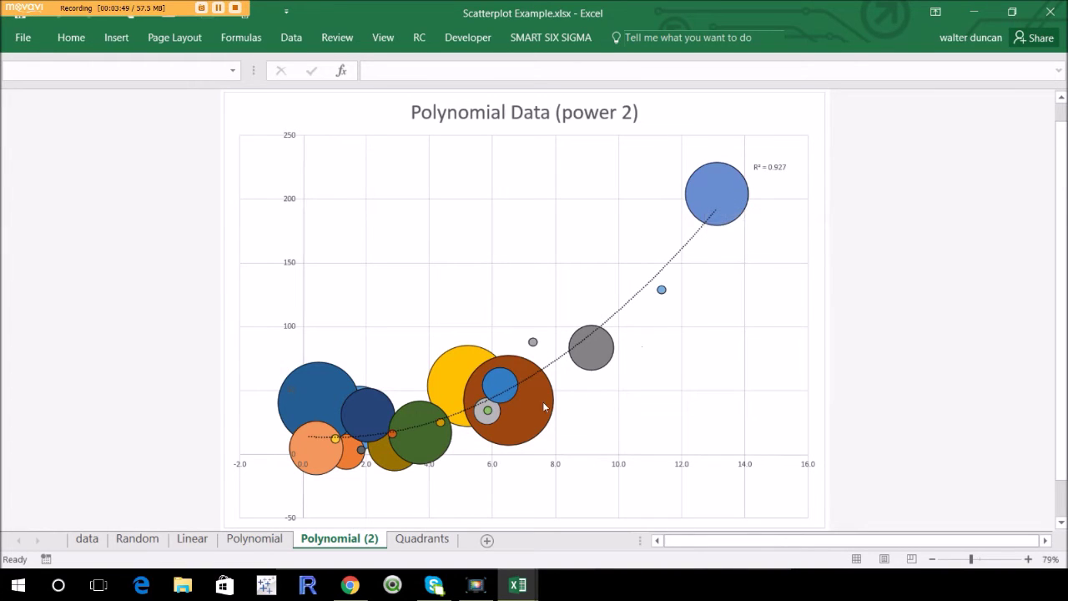
pyautogui.moveTo(321, 401)
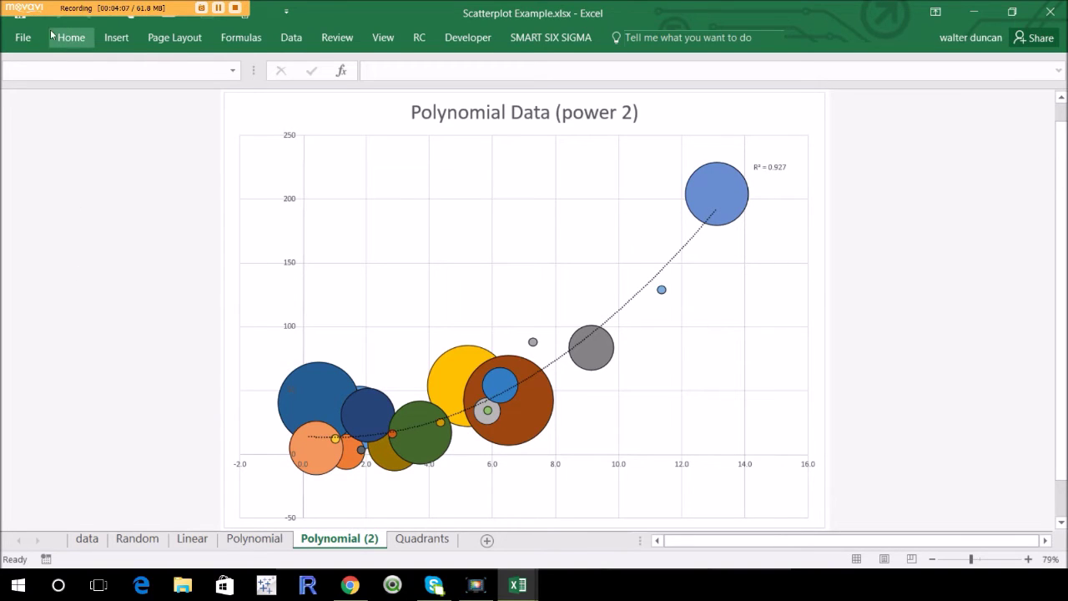
# Create a new blank workbook
pyautogui.click(23, 38)
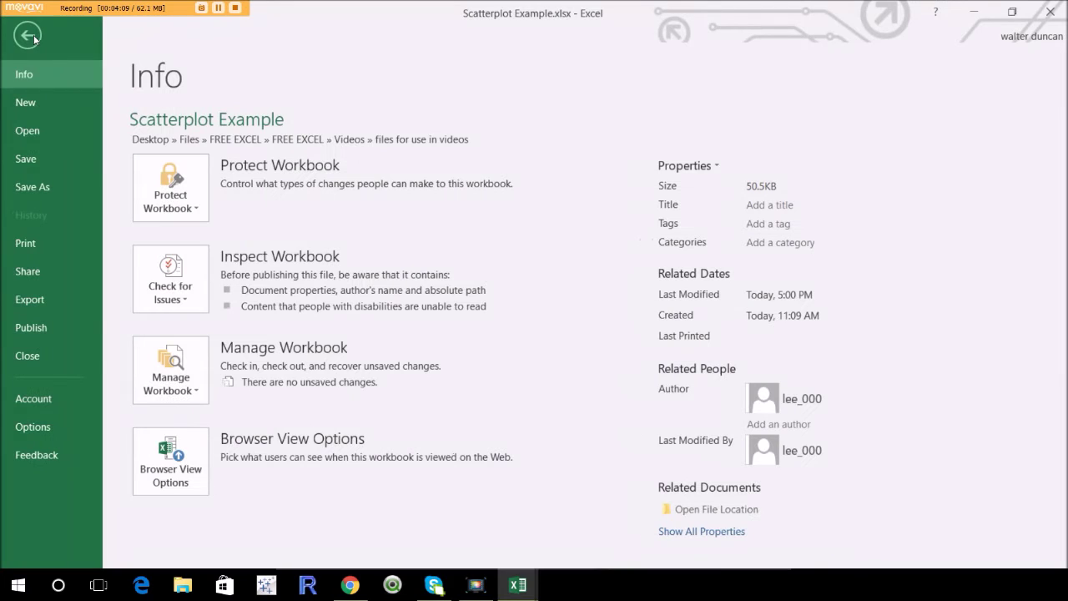
pyautogui.click(30, 106)
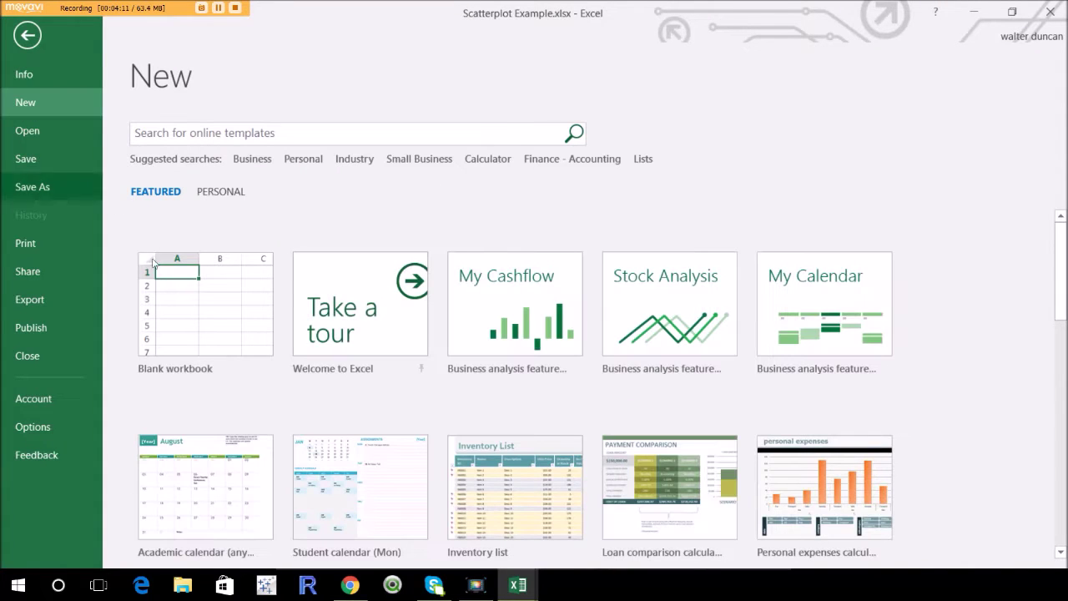
pyautogui.click(201, 307)
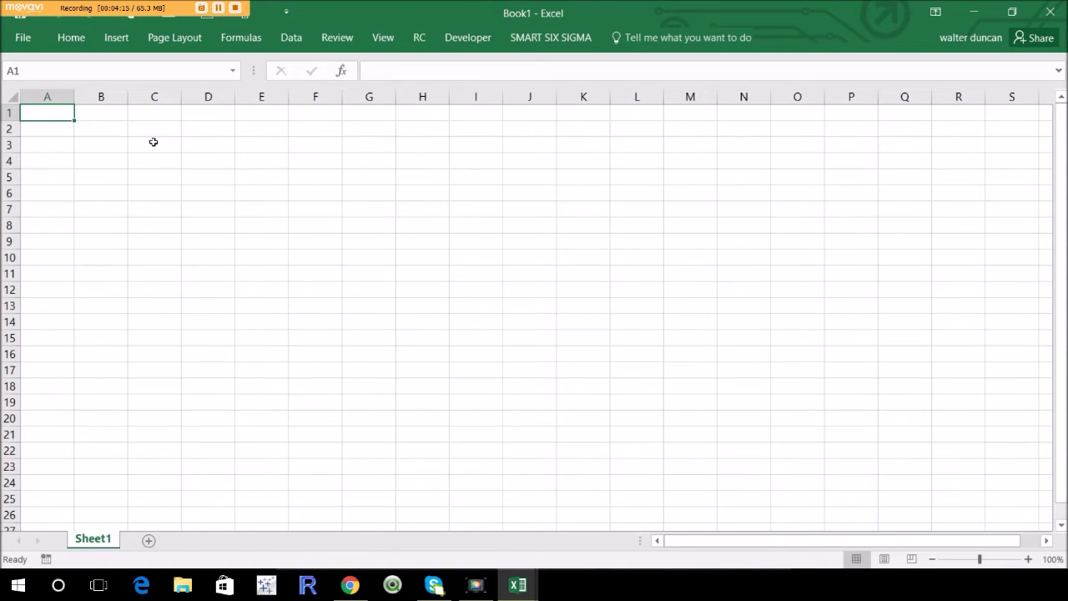
# Copy the Size, x and rand()*x^2 columns (H4:J26) from Scatterplot Example's data sheet and paste them as values at B2 in Book1
pyautogui.hotkey('alt', 'Tab')
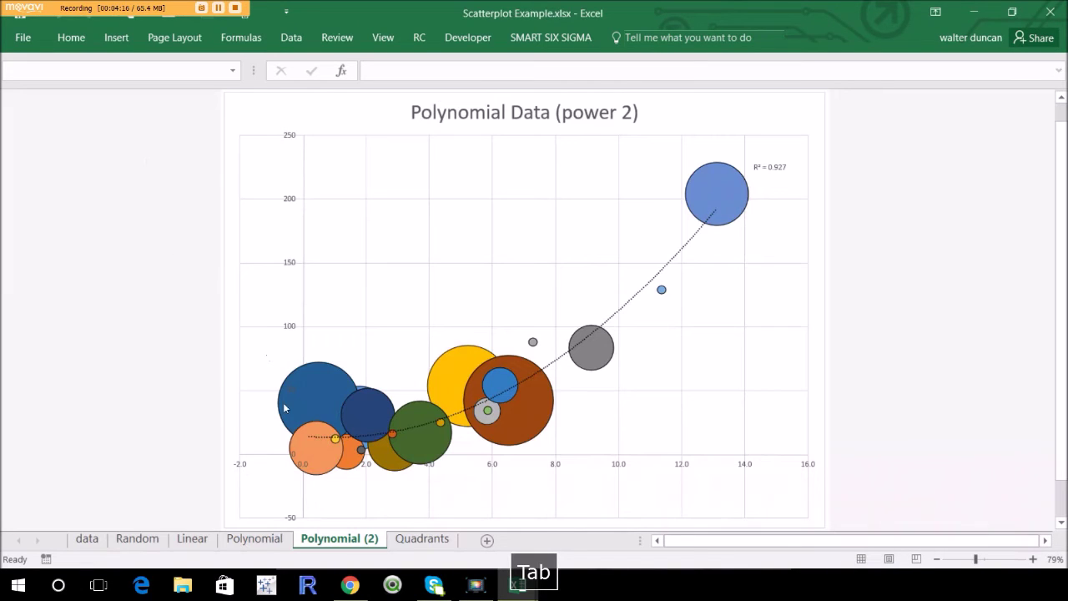
pyautogui.click(87, 539)
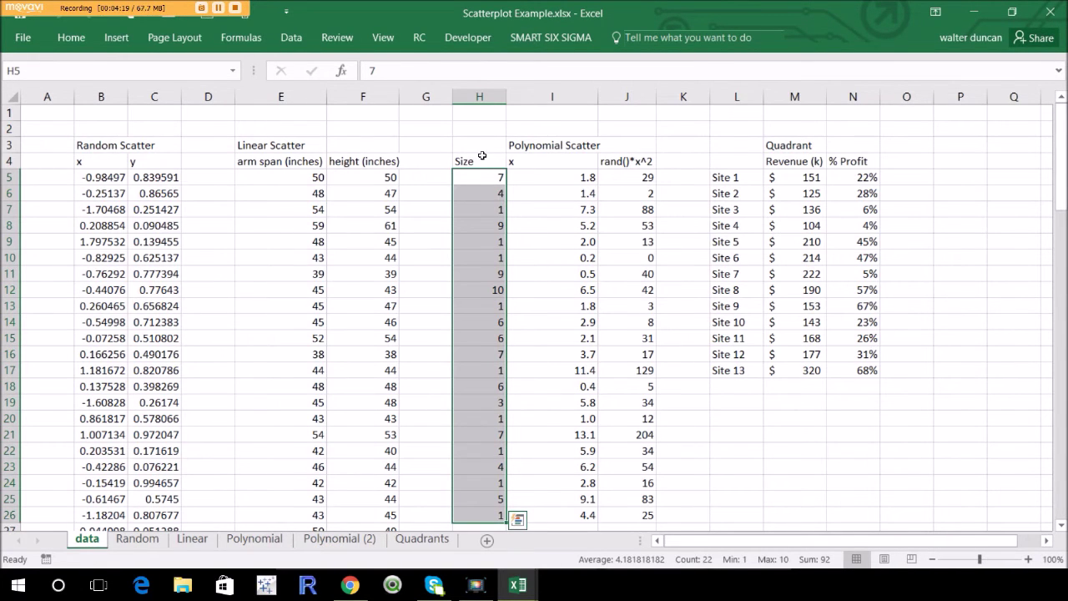
pyautogui.moveTo(481, 158); pyautogui.dragTo(631, 464)
pyautogui.hotkey('ctrl', 'c')
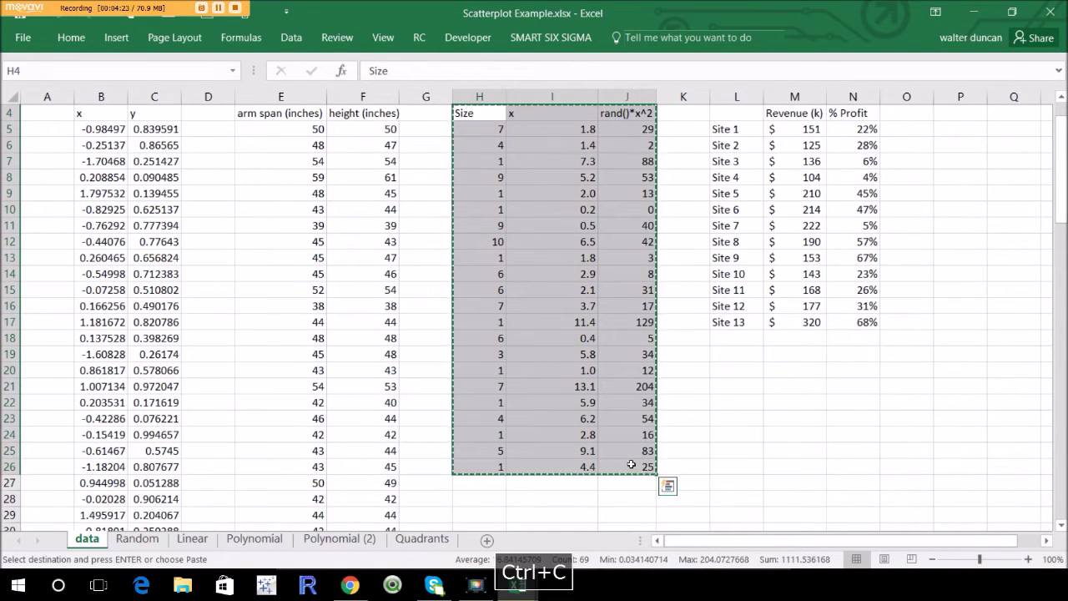
pyautogui.hotkey('alt', 'Tab')
pyautogui.click(100, 128)
pyautogui.rightClick(96, 126)
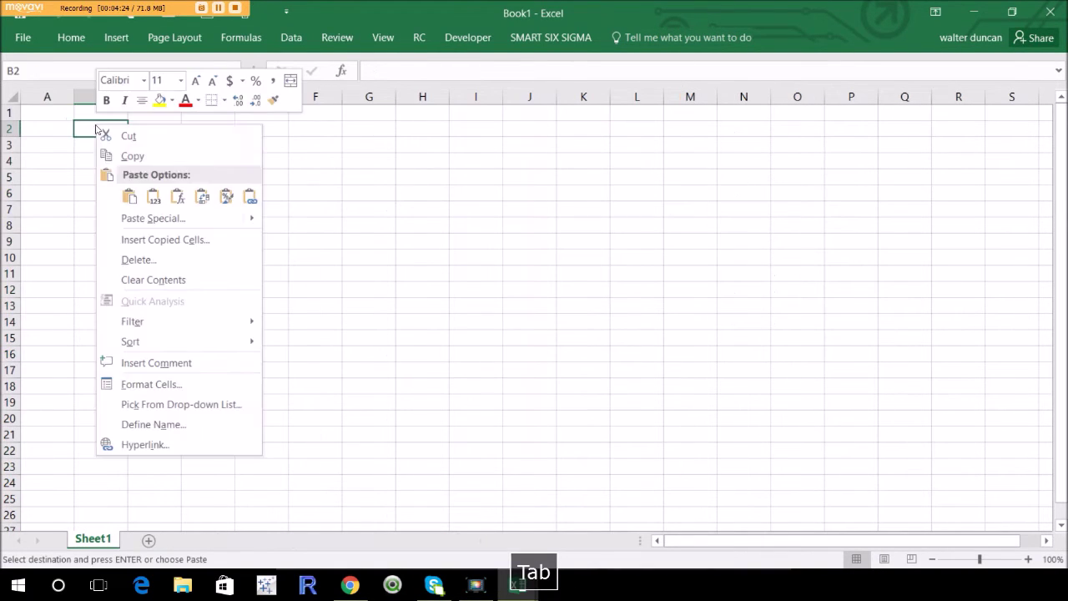
pyautogui.click(150, 206)
# Insert a markers-only scatter chart from the x and rand()*x^2 values in C3:D24 and place it beside the data near row 3
pyautogui.moveTo(170, 146); pyautogui.dragTo(190, 482)
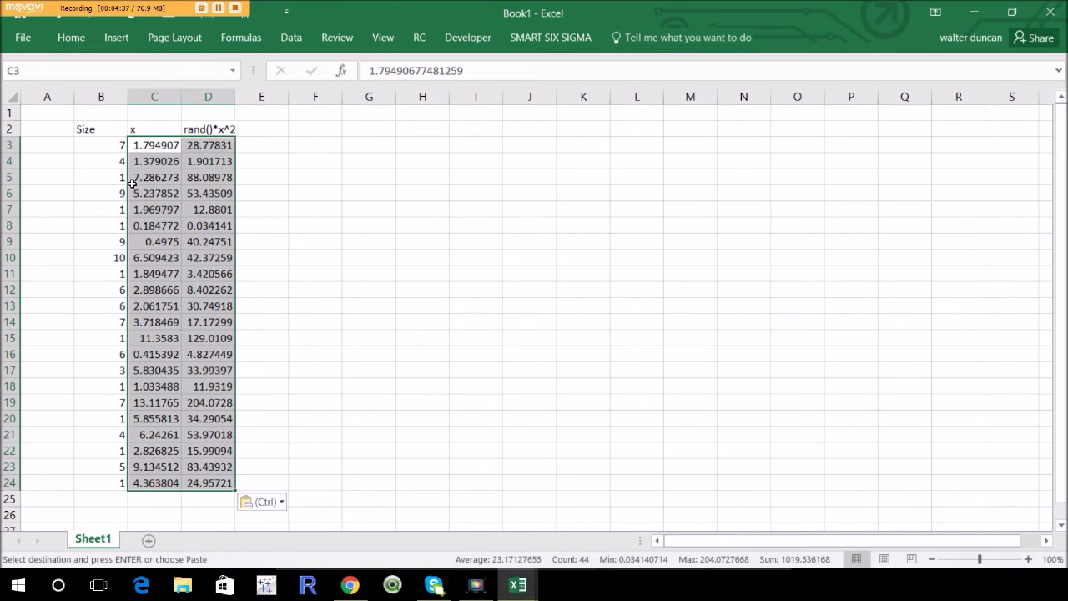
pyautogui.click(119, 37)
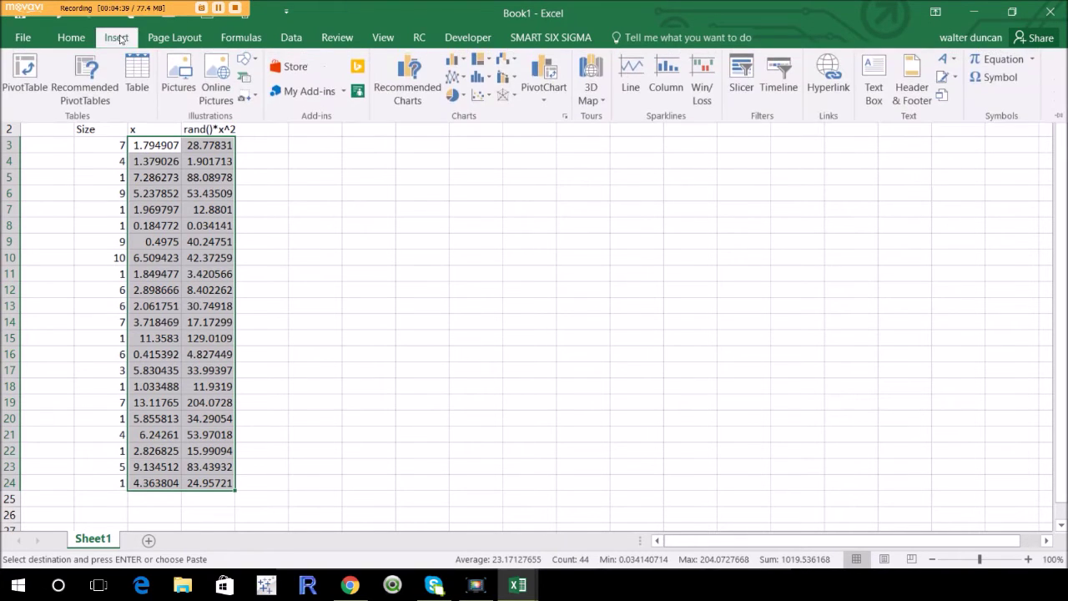
pyautogui.click(489, 96)
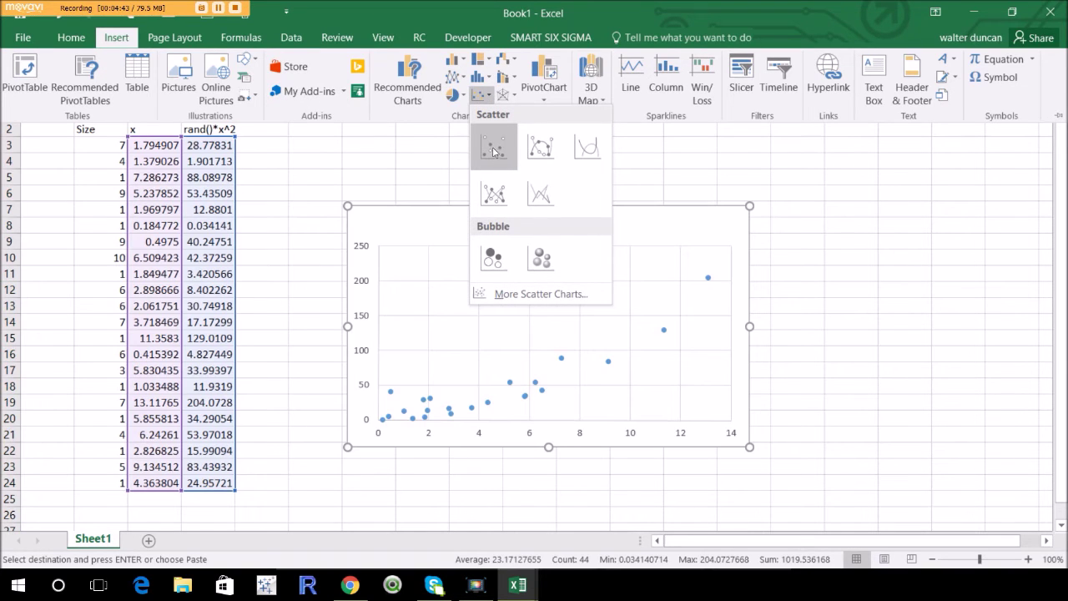
pyautogui.click(493, 148)
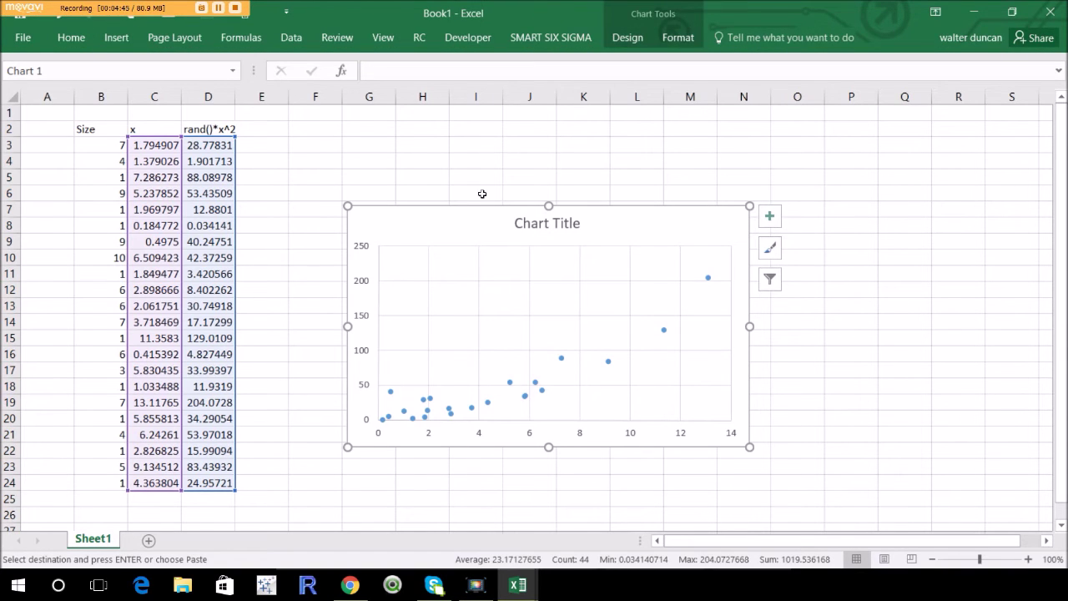
pyautogui.moveTo(477, 215); pyautogui.dragTo(418, 142)
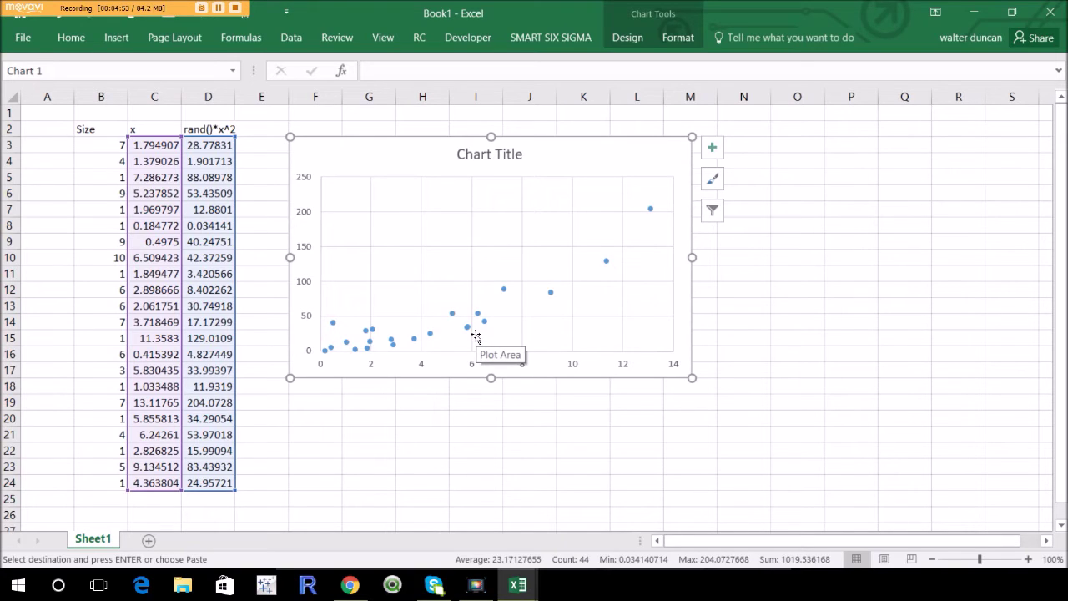
# Add a linear trendline to the scatter series, display its R-squared value and move that label above the line
pyautogui.moveTo(466, 333)
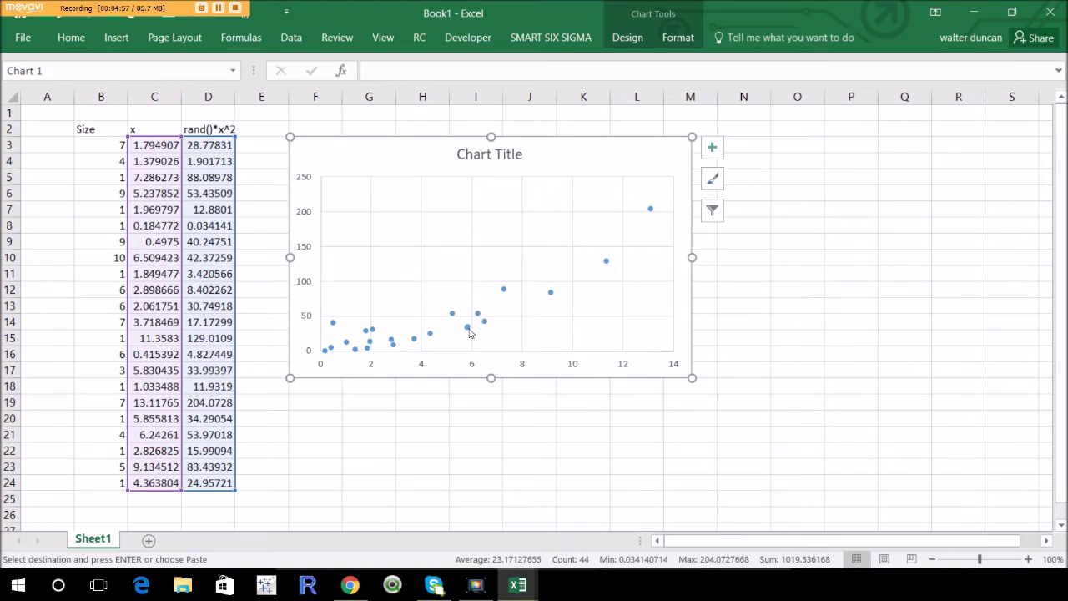
pyautogui.rightClick(470, 333)
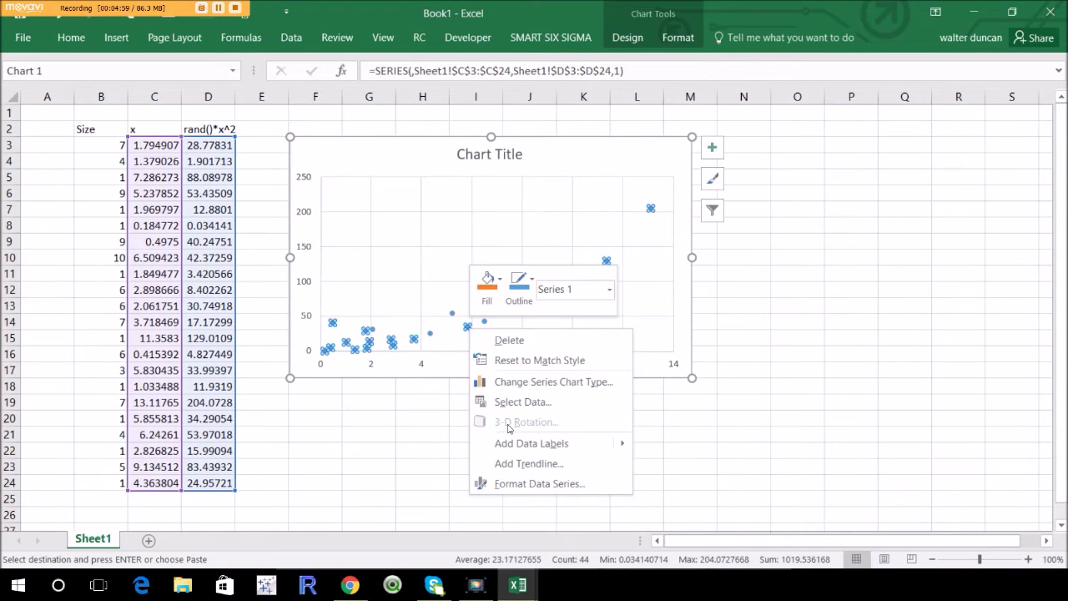
pyautogui.click(528, 464)
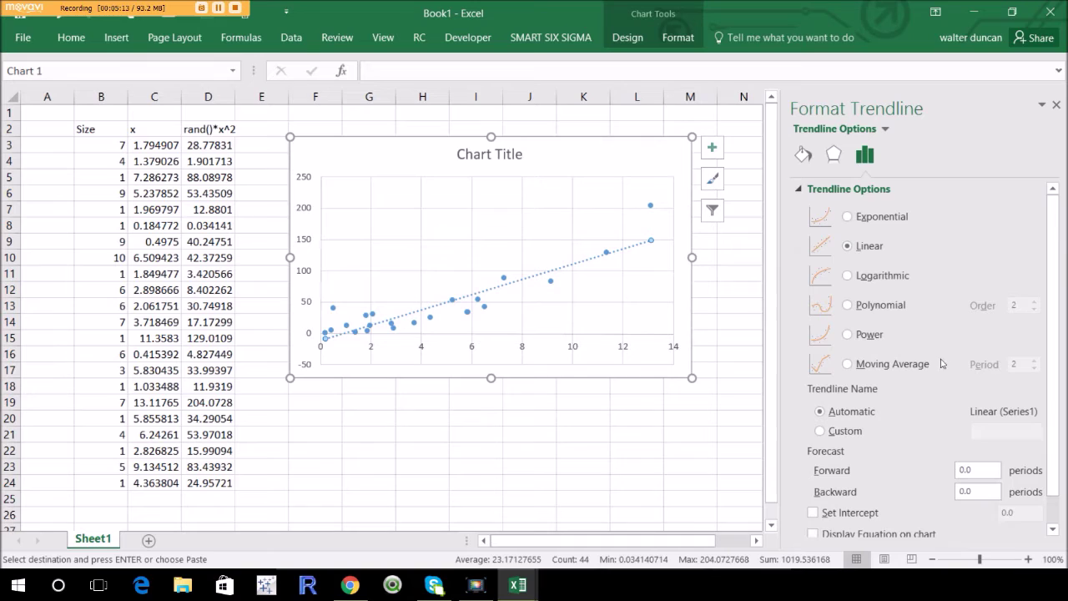
pyautogui.scroll(-2, 1052, 237)
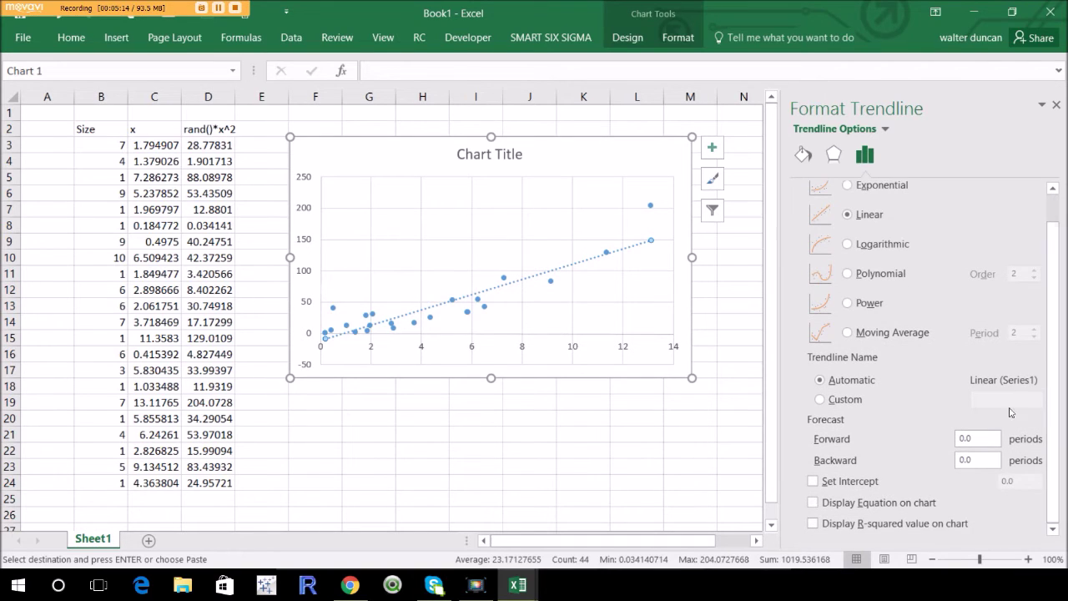
pyautogui.click(814, 526)
pyautogui.moveTo(624, 240)
pyautogui.mouseDown()
pyautogui.moveTo(600, 217)
pyautogui.moveTo(624, 240)
pyautogui.mouseUp()
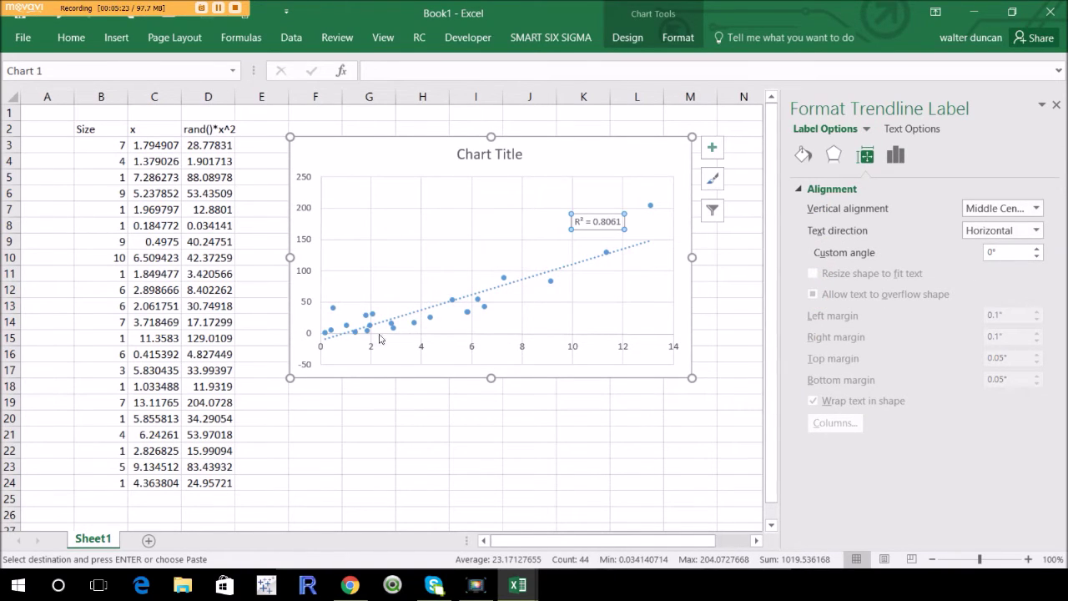
# Change the scatter chart's trendline type to Polynomial with order 2
pyautogui.click(650, 242)
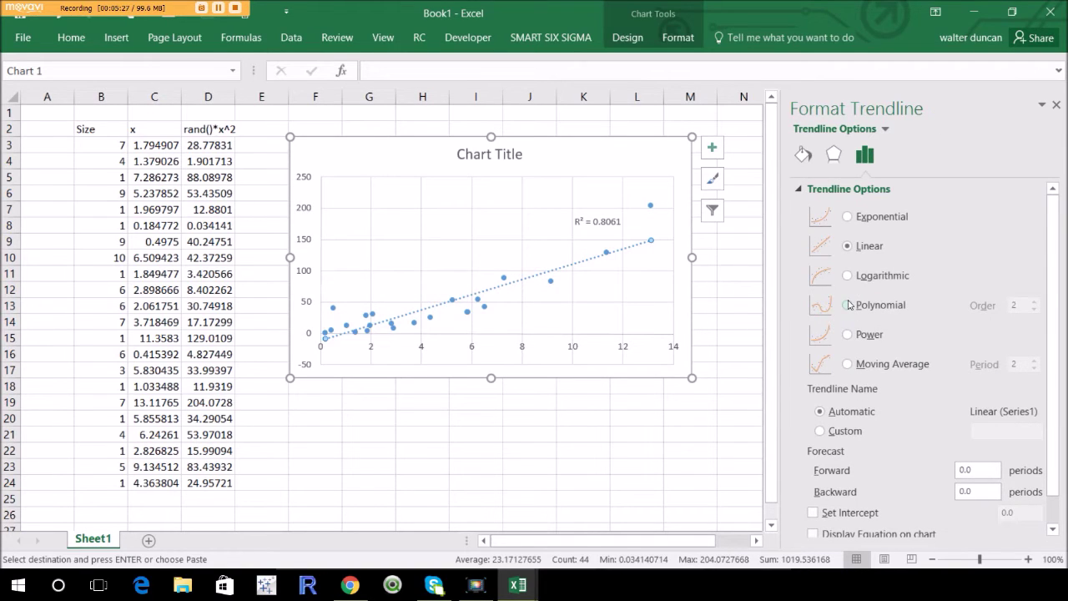
pyautogui.click(848, 304)
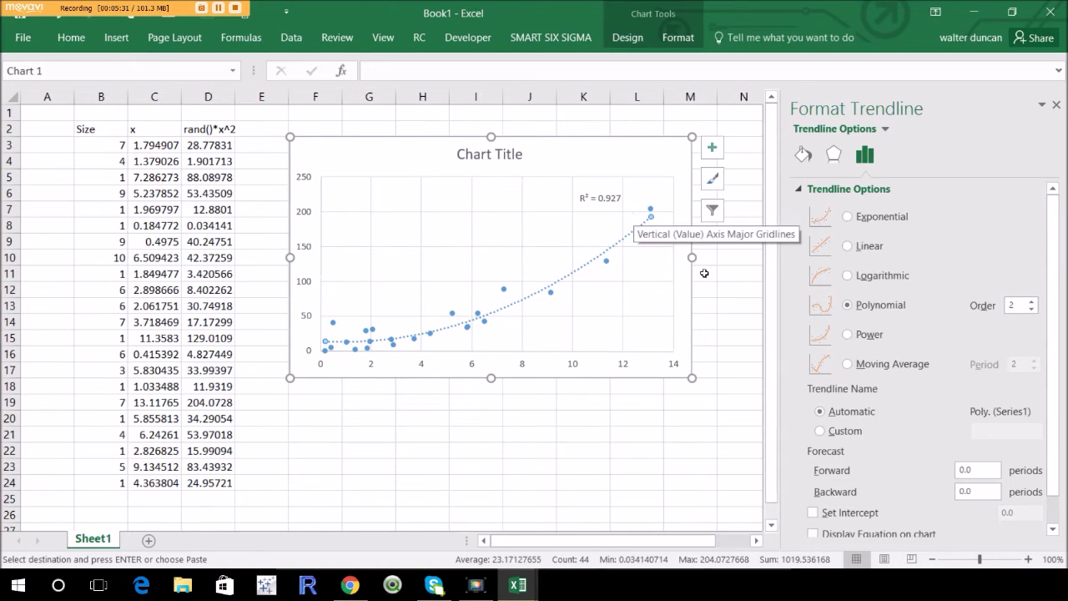
# Compare the polynomial trendline at orders 6 and 2 by raising and lowering the order three times, ending at order 2
pyautogui.click(1031, 303)
pyautogui.click(1031, 302)
pyautogui.click(1031, 303)
pyautogui.click(1031, 303)
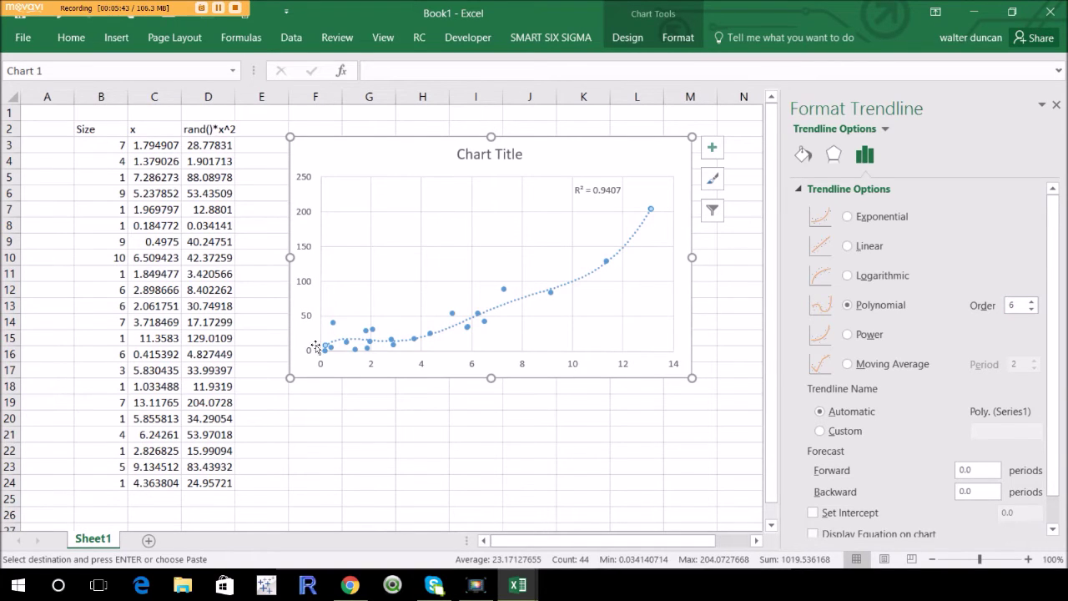
pyautogui.click(1032, 310)
pyautogui.click(1032, 310)
pyautogui.click(1032, 310)
pyautogui.click(1032, 309)
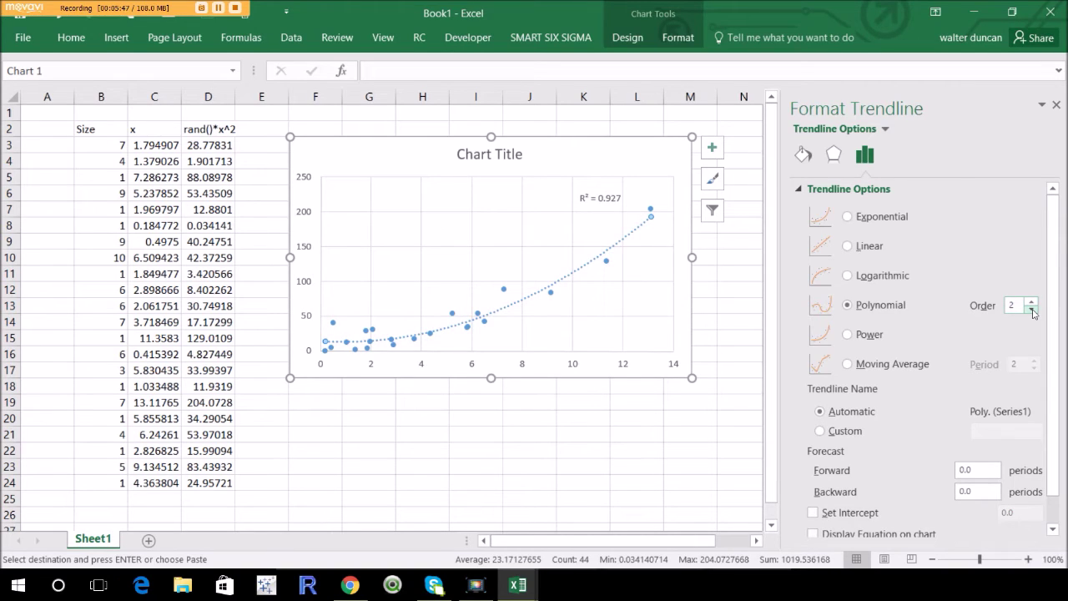
pyautogui.click(1032, 301)
pyautogui.click(1032, 301)
pyautogui.click(1032, 301)
pyautogui.click(1032, 301)
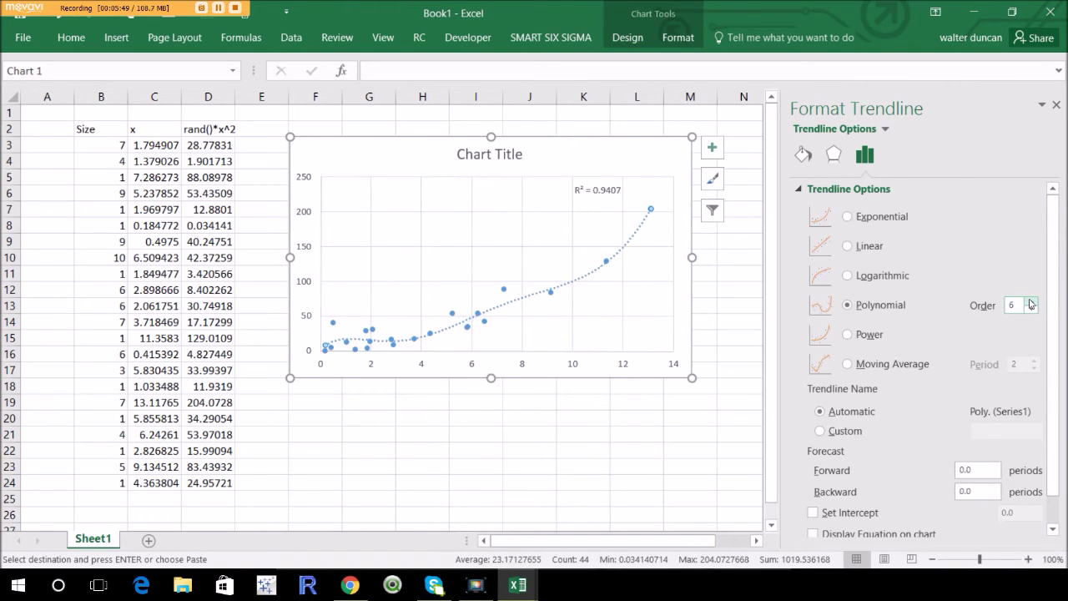
pyautogui.click(1032, 310)
pyautogui.click(1032, 310)
pyautogui.click(1032, 311)
pyautogui.click(1032, 311)
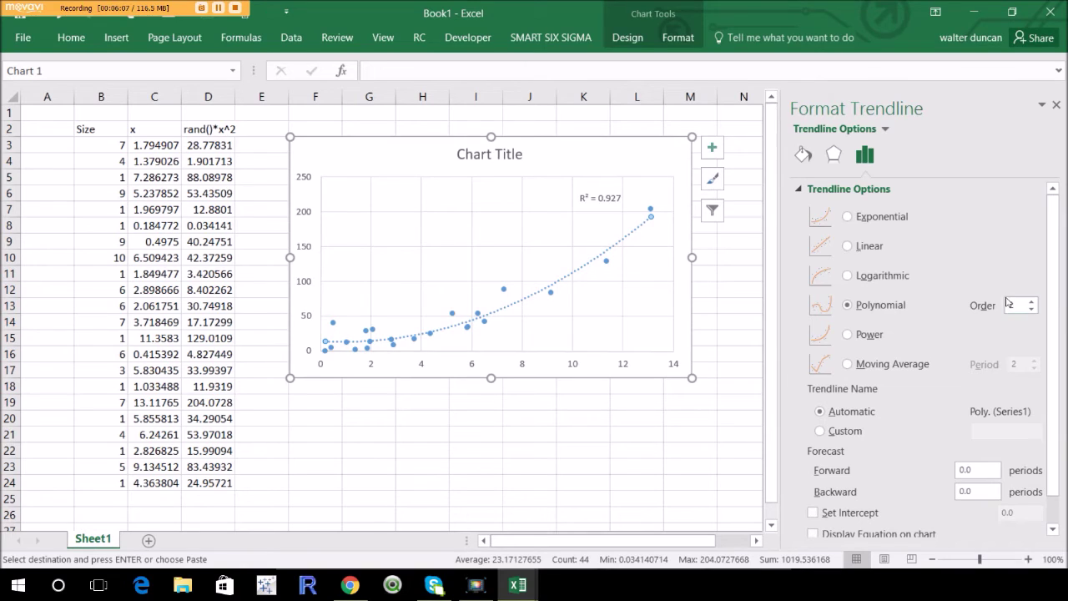
pyautogui.click(1031, 302)
pyautogui.click(1031, 302)
pyautogui.click(1031, 302)
pyautogui.click(1031, 302)
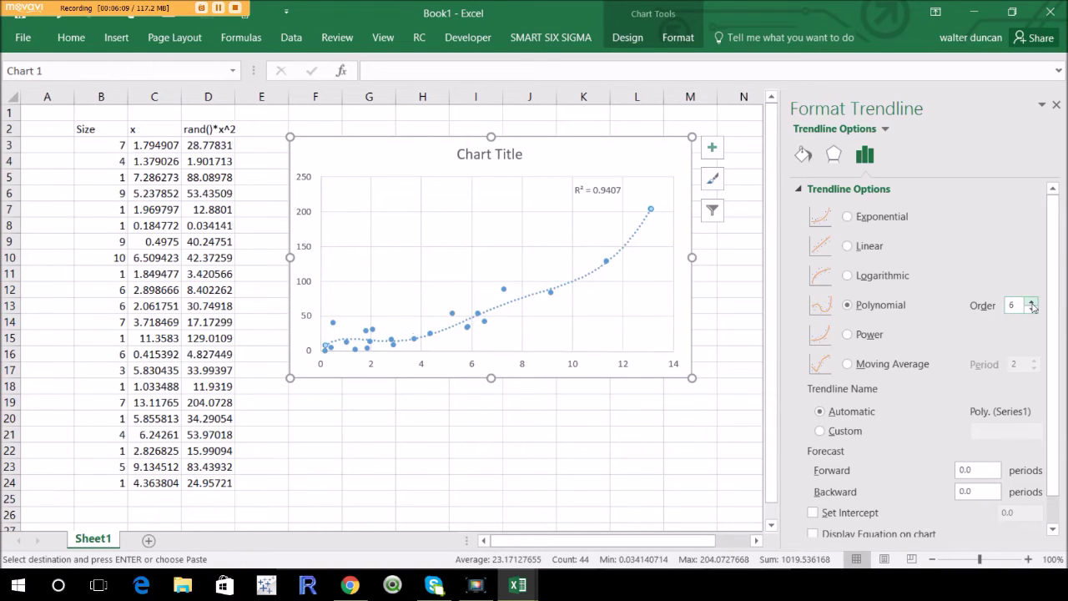
pyautogui.click(1032, 310)
pyautogui.click(1032, 310)
pyautogui.click(1033, 310)
pyautogui.click(1033, 311)
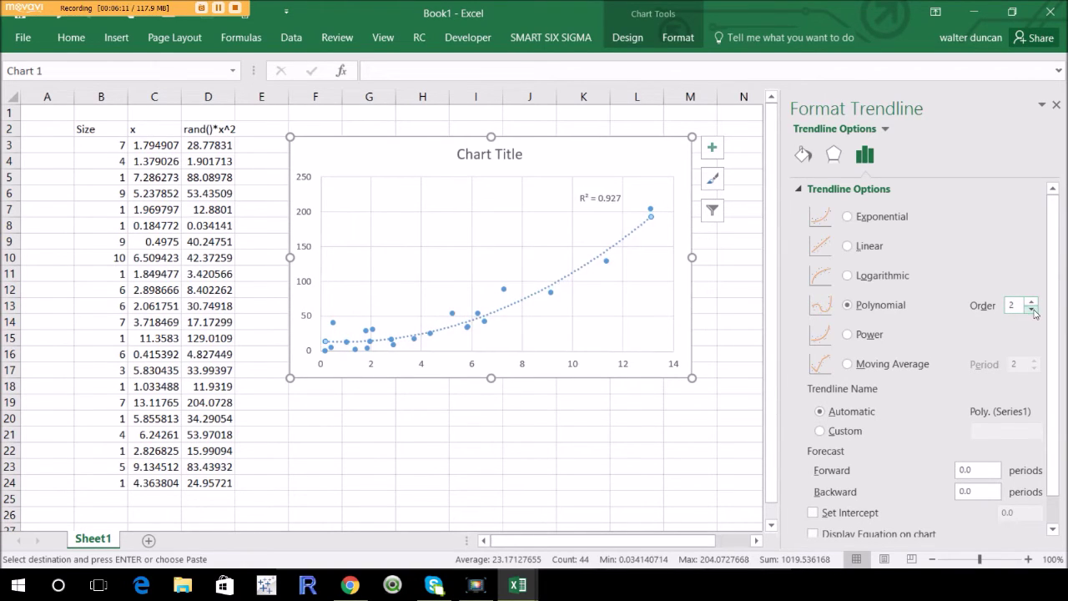
# Switch the trendline to Linear for comparison, return it to Polynomial order 2 and deselect the chart
pyautogui.click(848, 247)
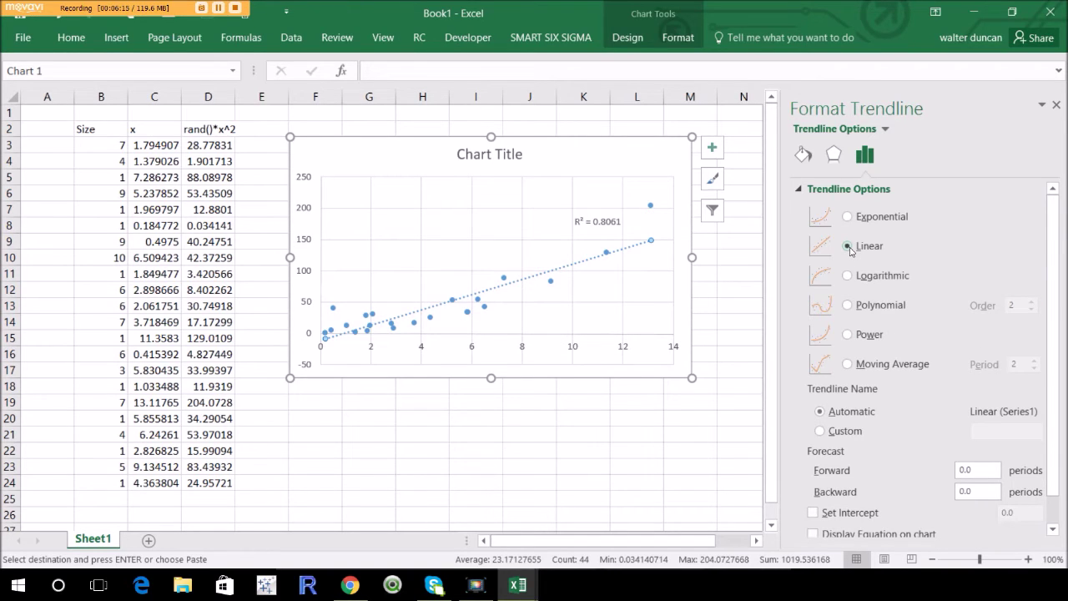
pyautogui.click(849, 306)
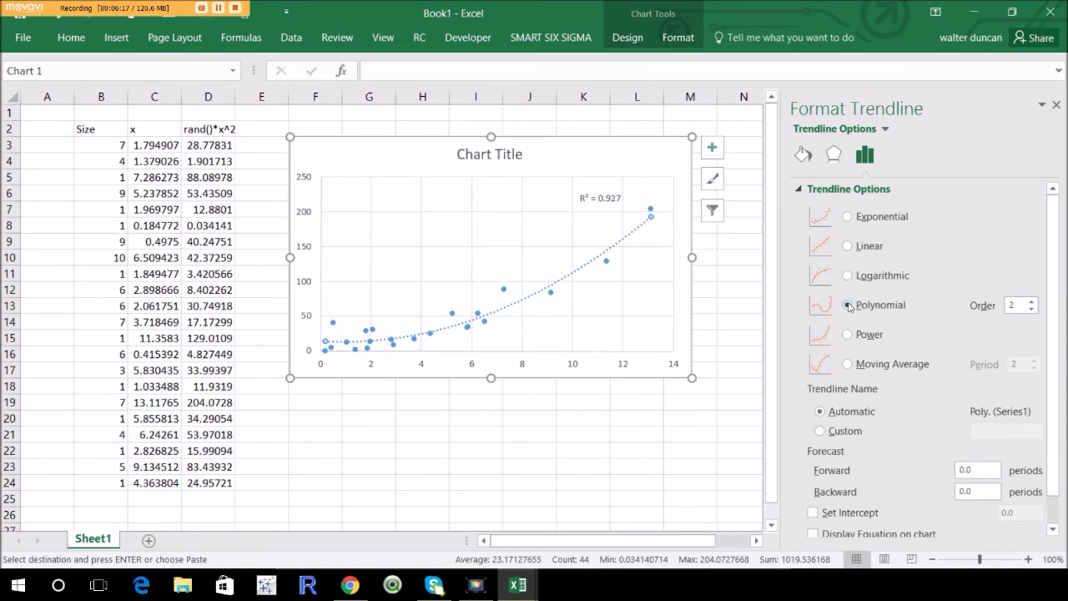
pyautogui.click(743, 278)
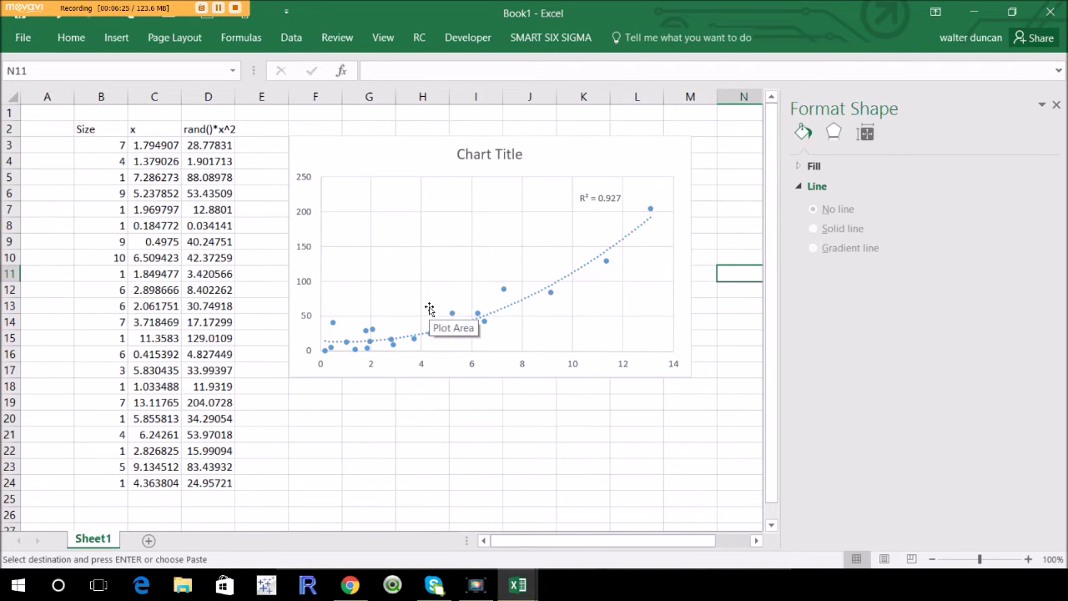
pyautogui.click(361, 421)
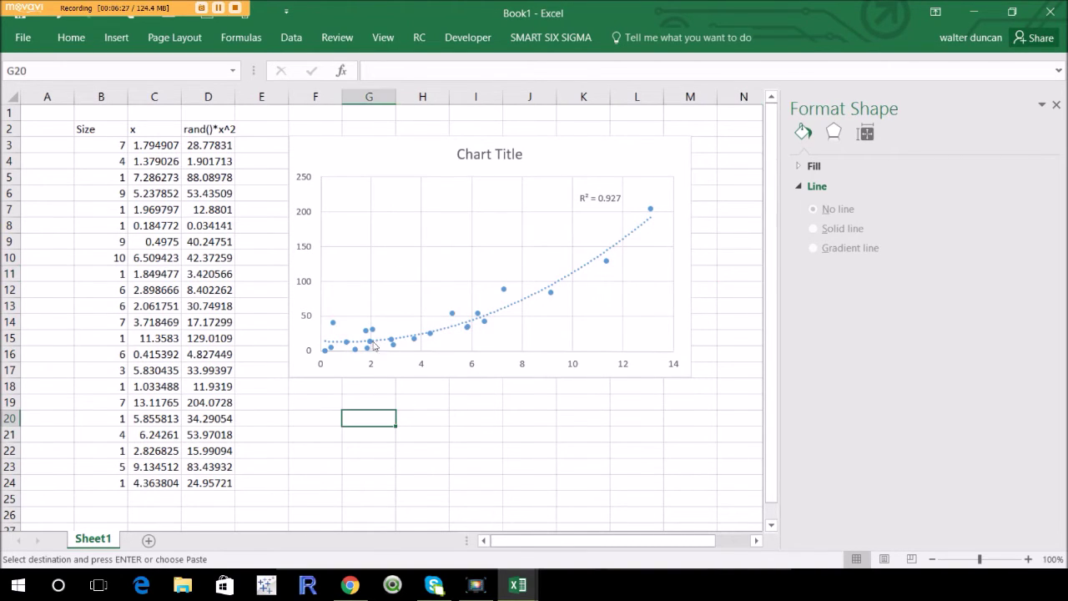
# Change the scatter chart's type to Bubble
pyautogui.rightClick(398, 267)
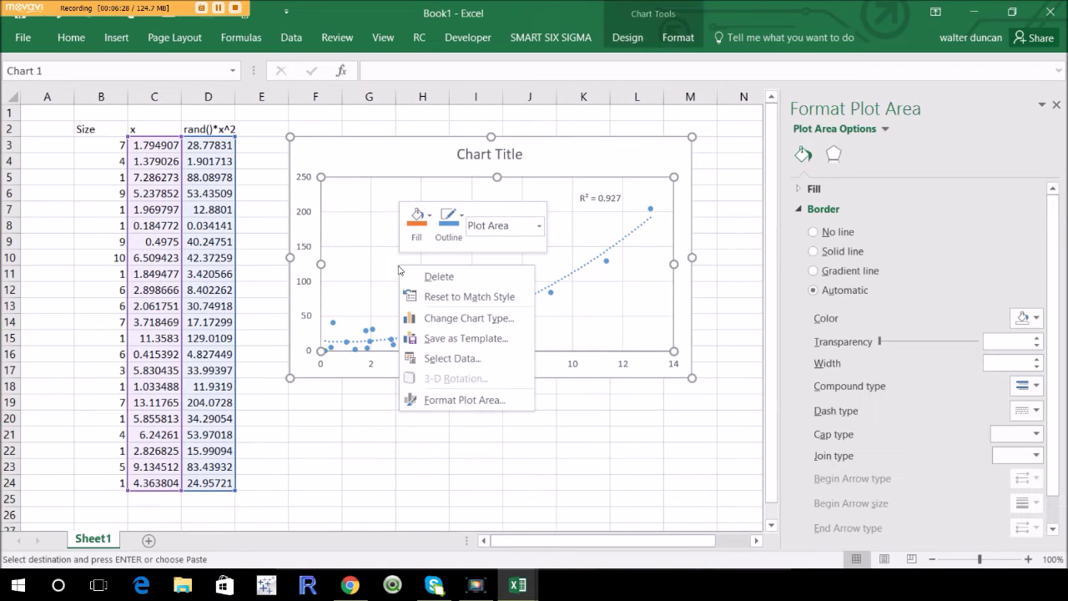
pyautogui.click(436, 318)
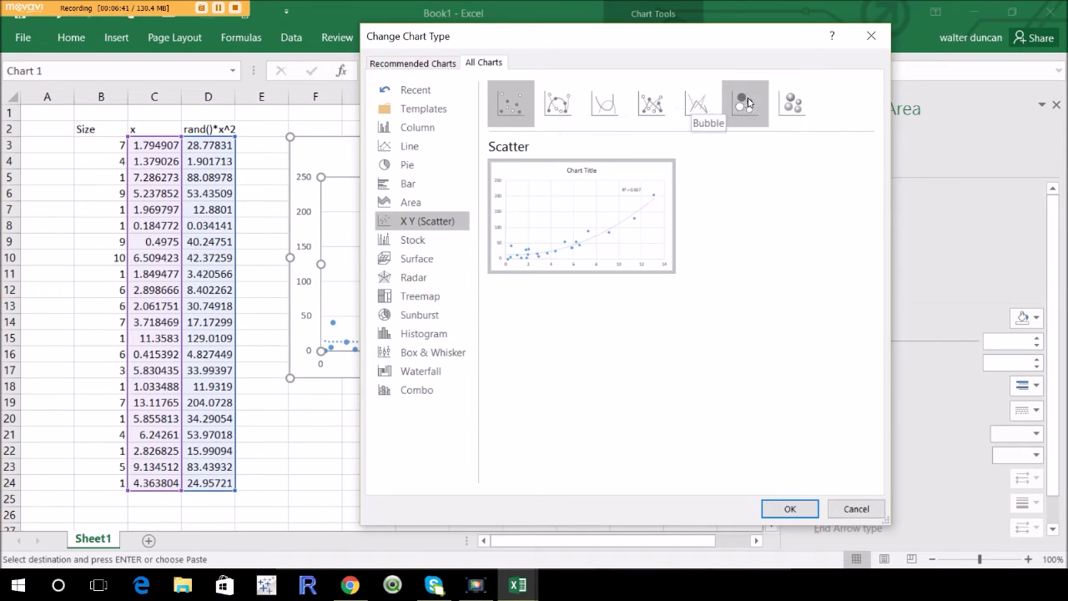
pyautogui.click(747, 104)
pyautogui.click(786, 508)
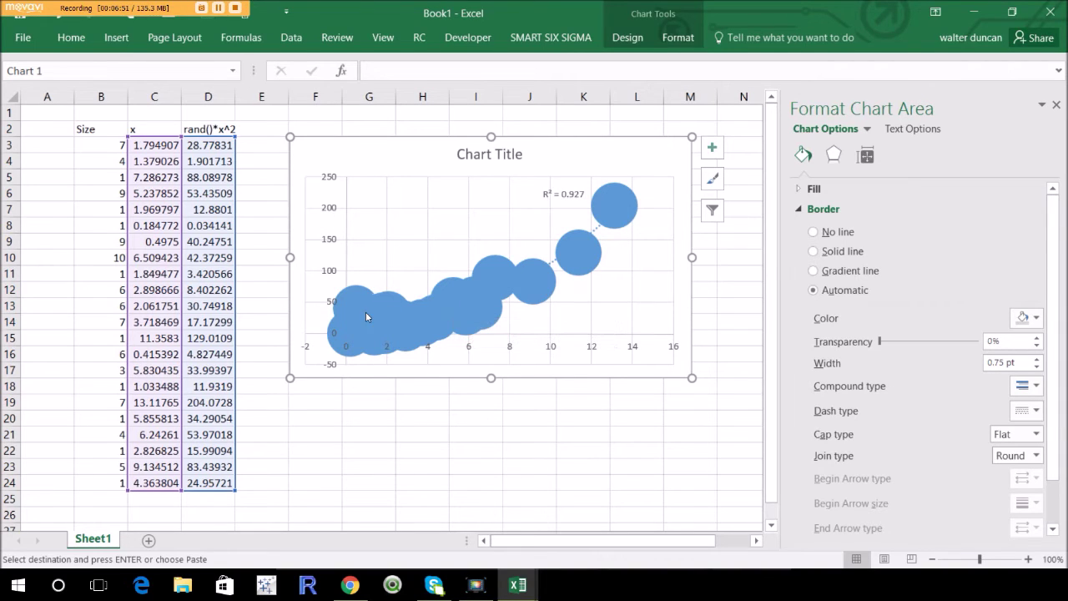
# Edit the chart's data series so the bubble size comes from the Size values in B3:B24
pyautogui.rightClick(408, 257)
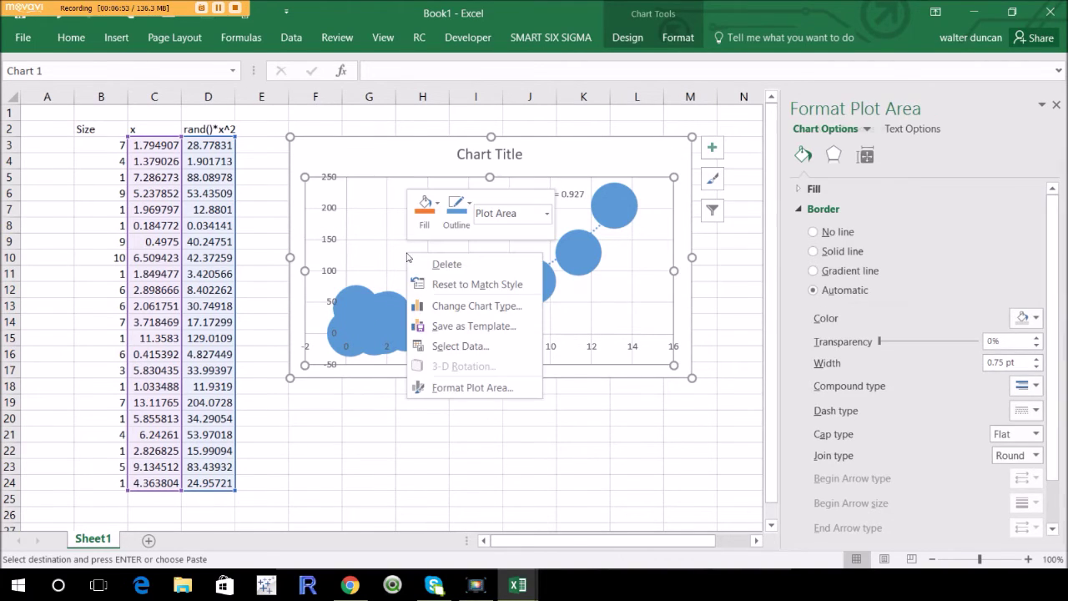
pyautogui.click(448, 347)
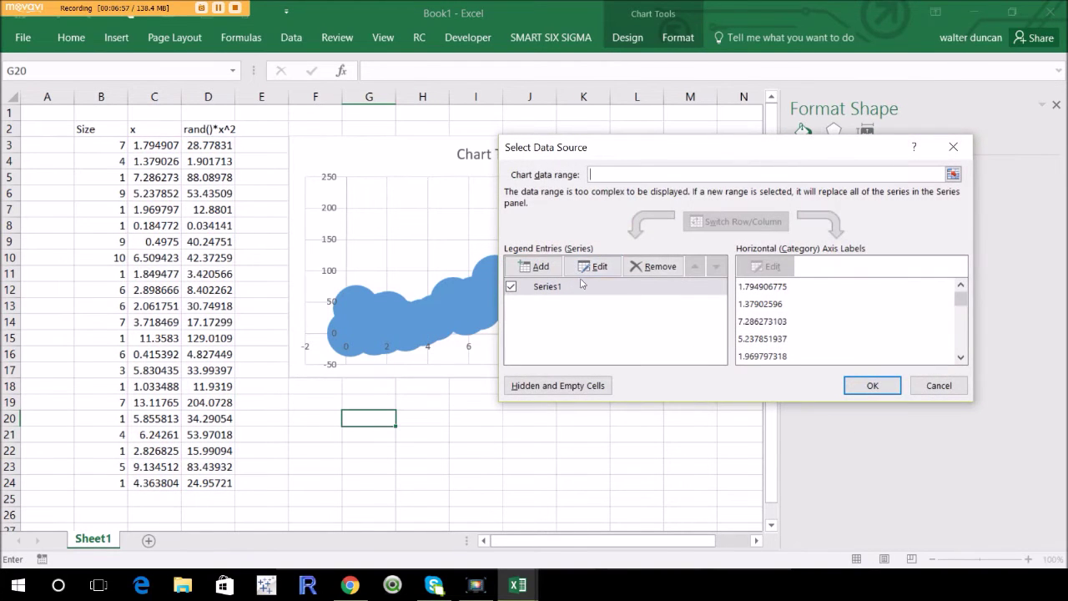
pyautogui.click(584, 266)
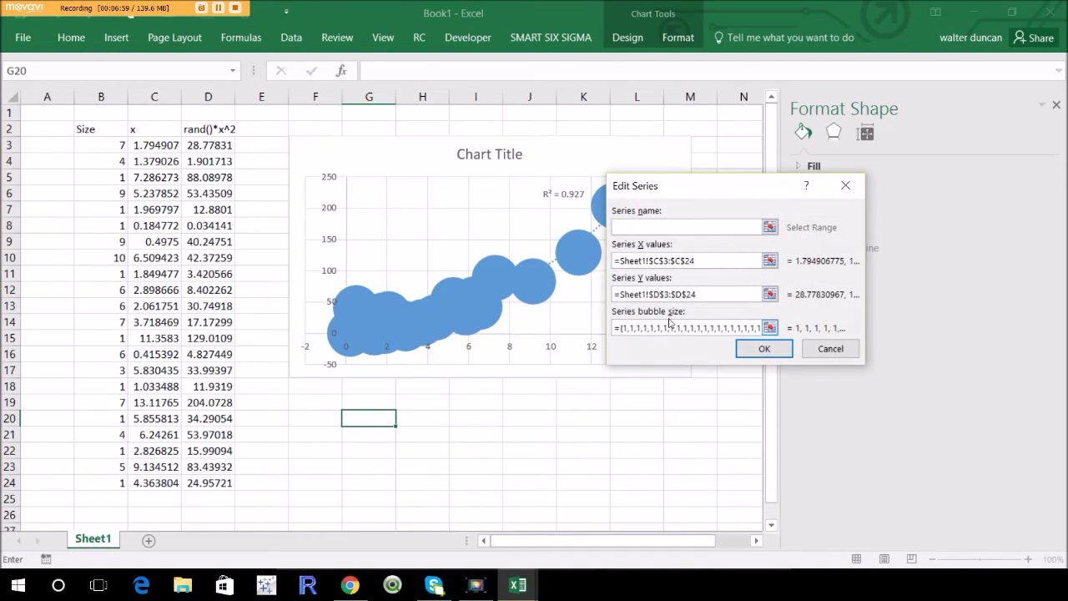
pyautogui.moveTo(614, 328); pyautogui.dragTo(801, 336)
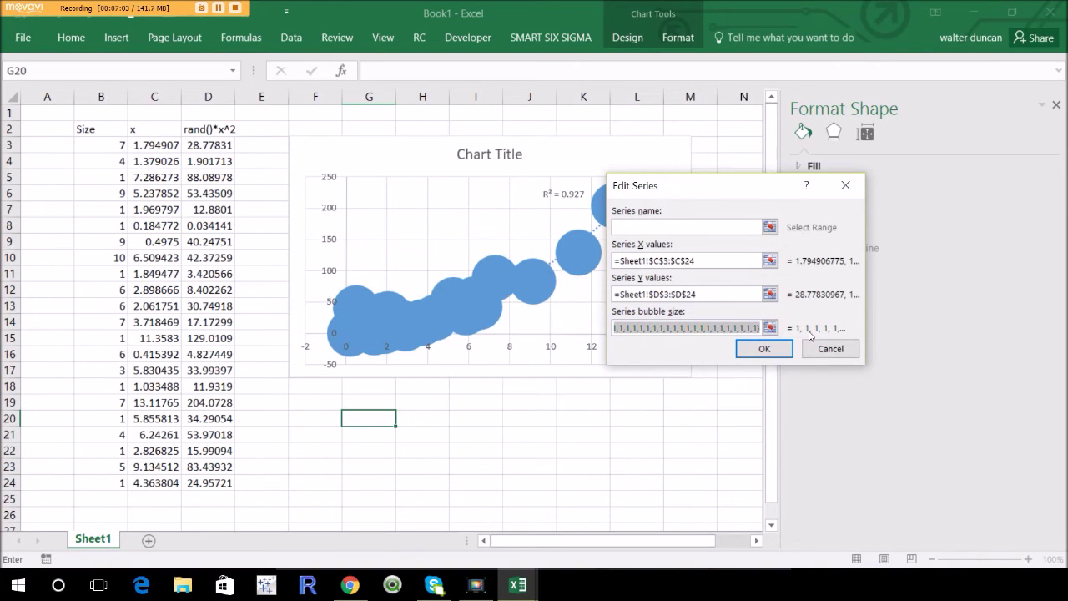
pyautogui.press('BackSpace')
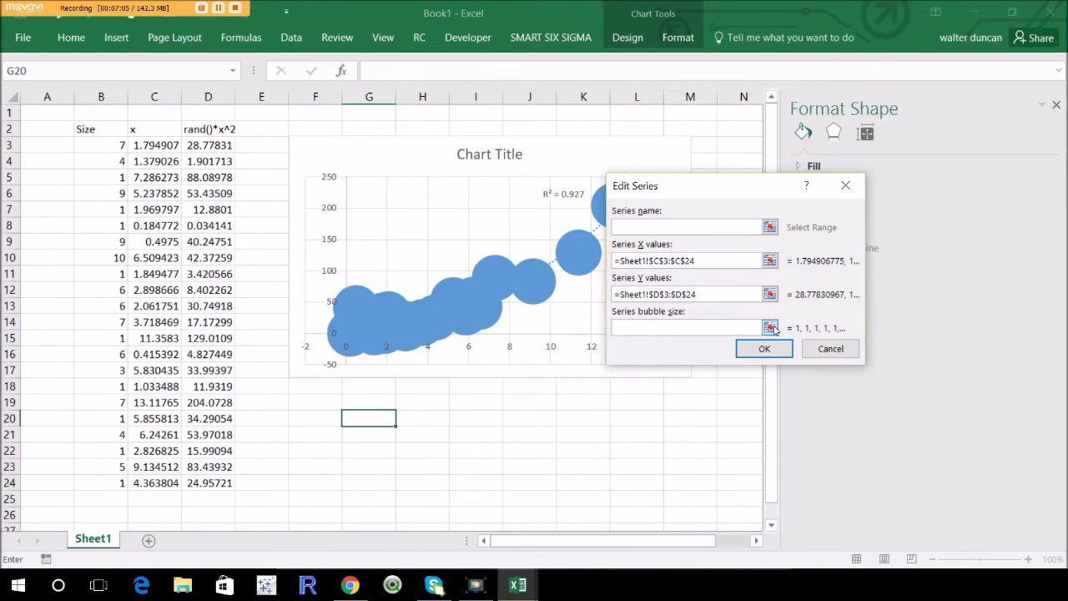
pyautogui.click(769, 327)
pyautogui.moveTo(101, 144); pyautogui.dragTo(101, 480)
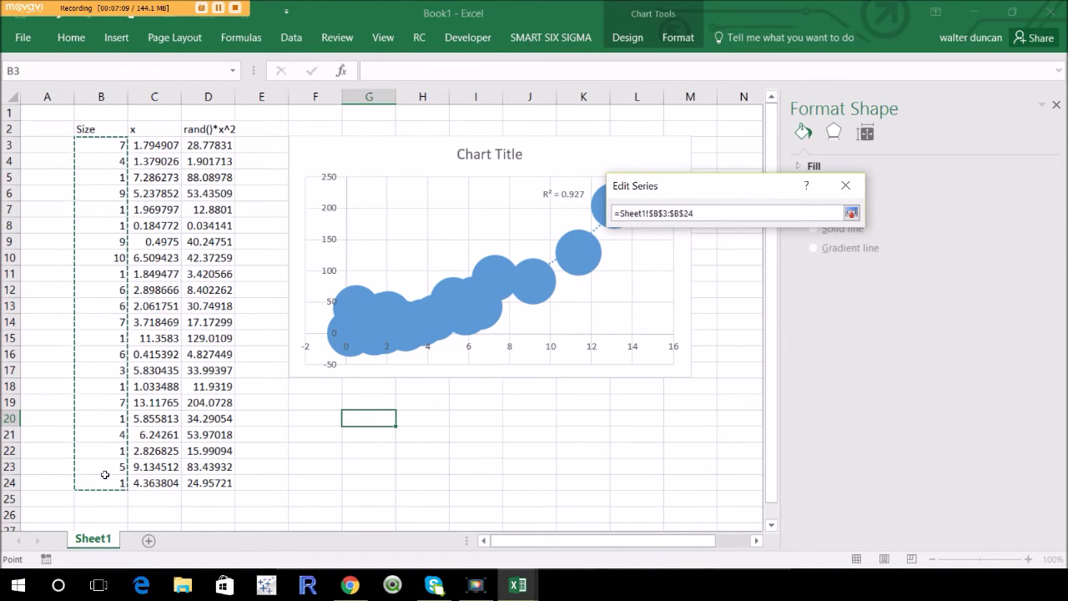
pyautogui.press('Return')
pyautogui.click(829, 349)
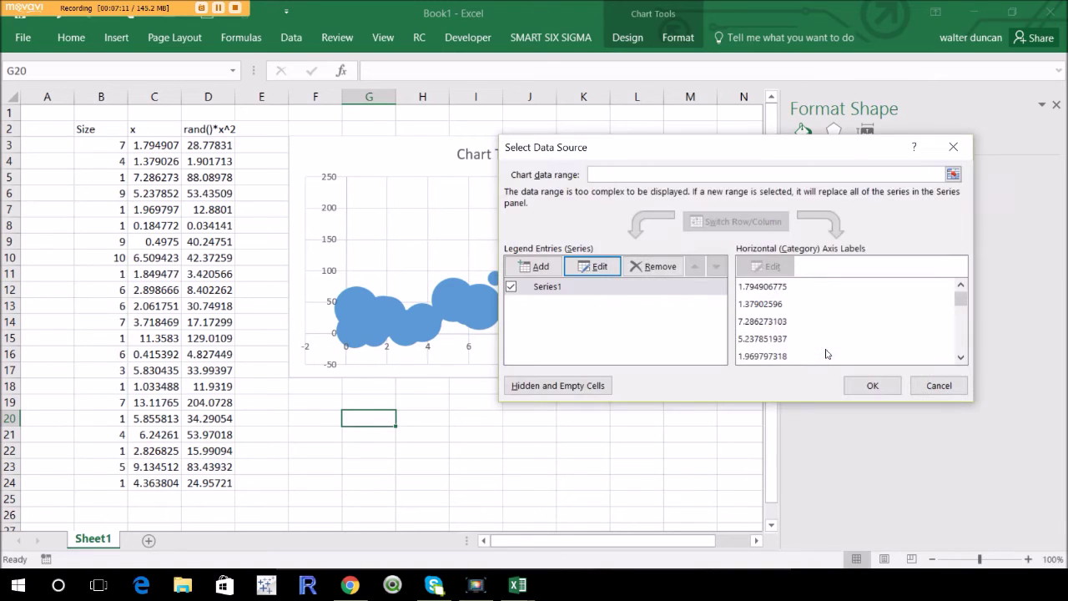
pyautogui.click(872, 386)
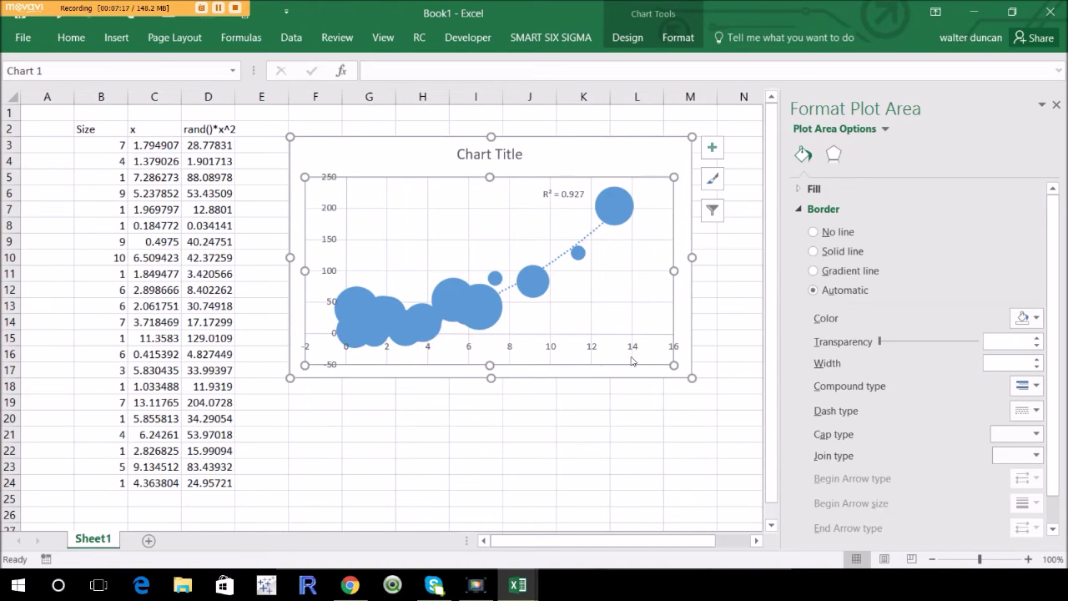
# Format the bubble series so the fill colors vary by point
pyautogui.click(475, 313)
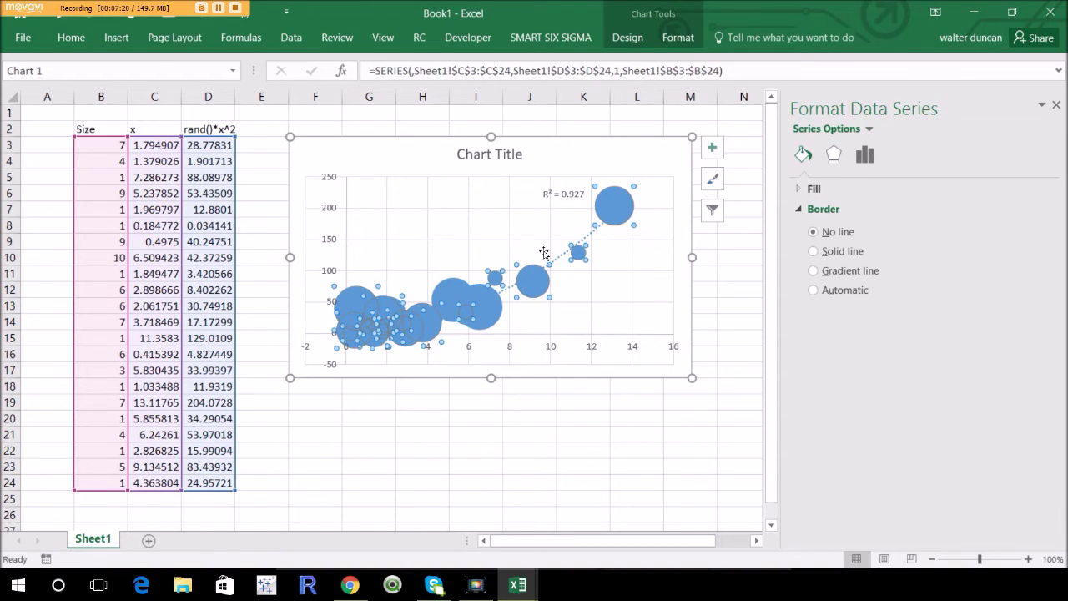
pyautogui.rightClick(480, 311)
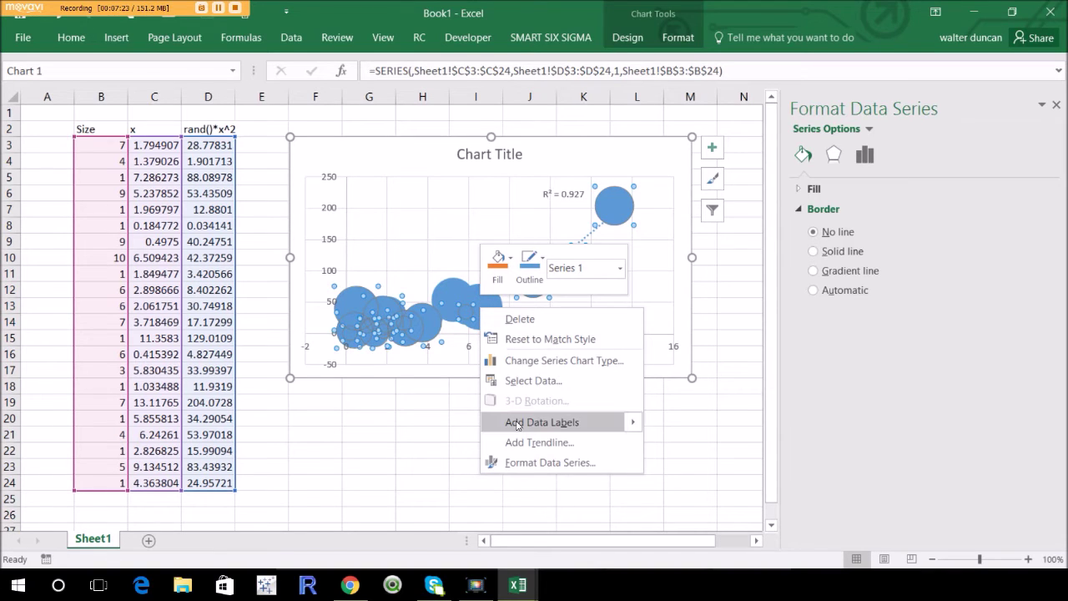
pyautogui.click(550, 463)
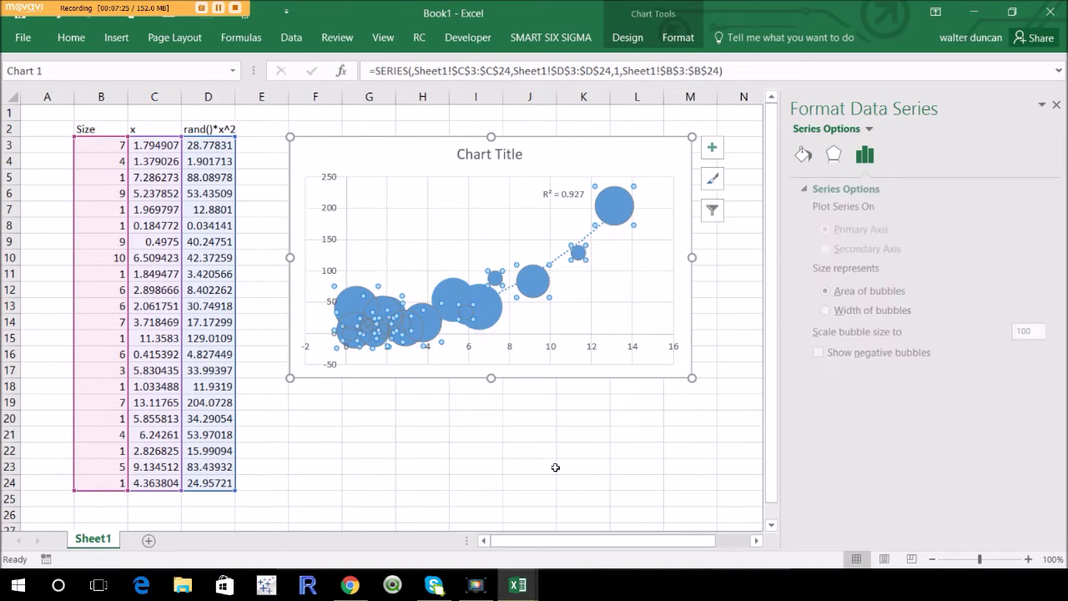
pyautogui.click(803, 156)
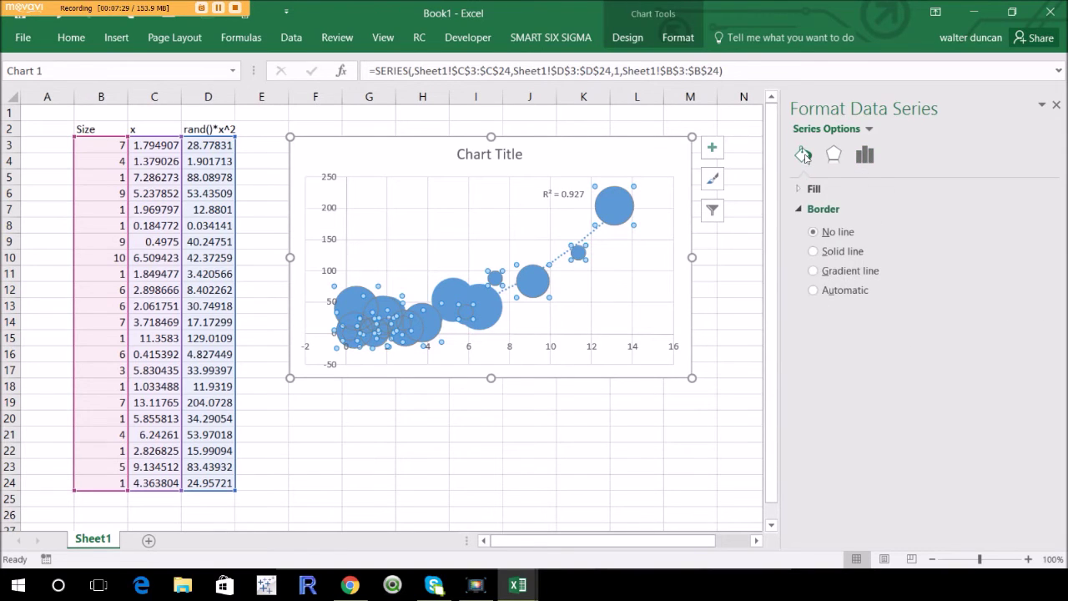
pyautogui.click(814, 189)
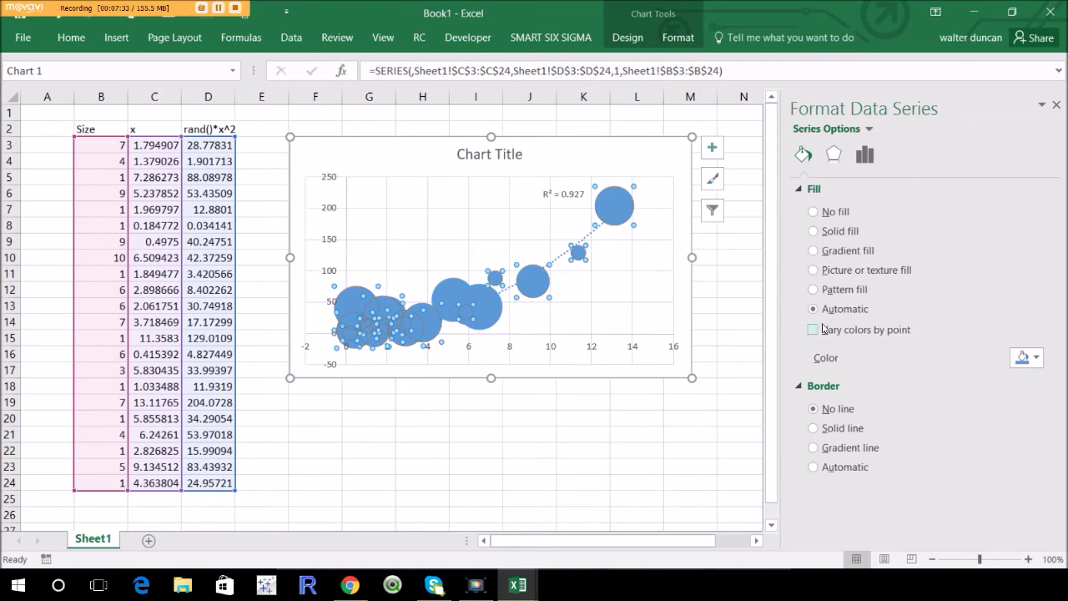
pyautogui.click(814, 330)
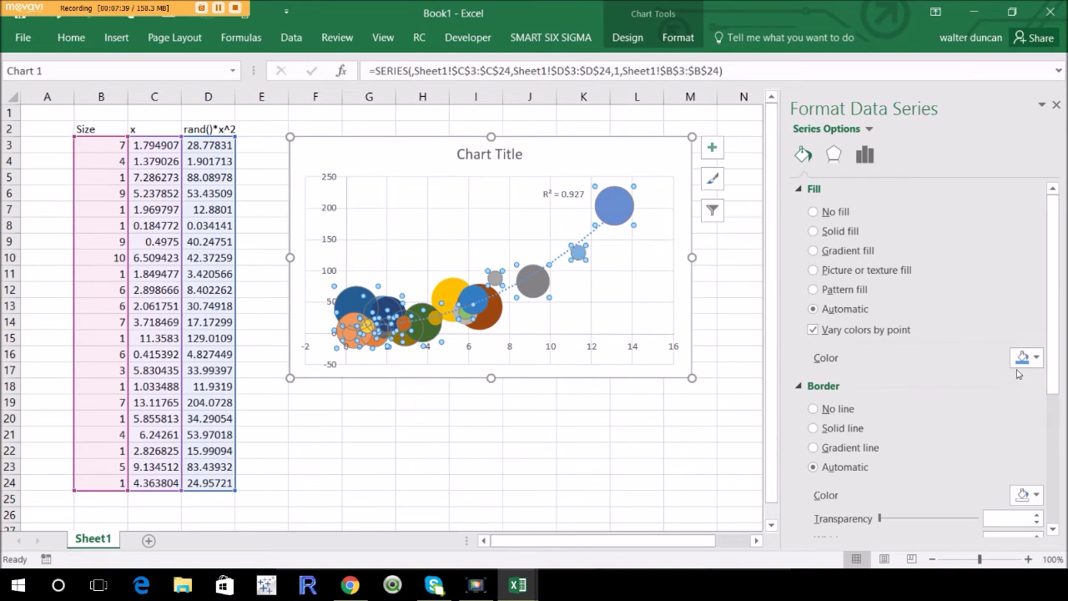
# Give the bubbles a solid black border, compare it with no border, restore the solid line and deselect the chart
pyautogui.click(834, 429)
pyautogui.click(1036, 498)
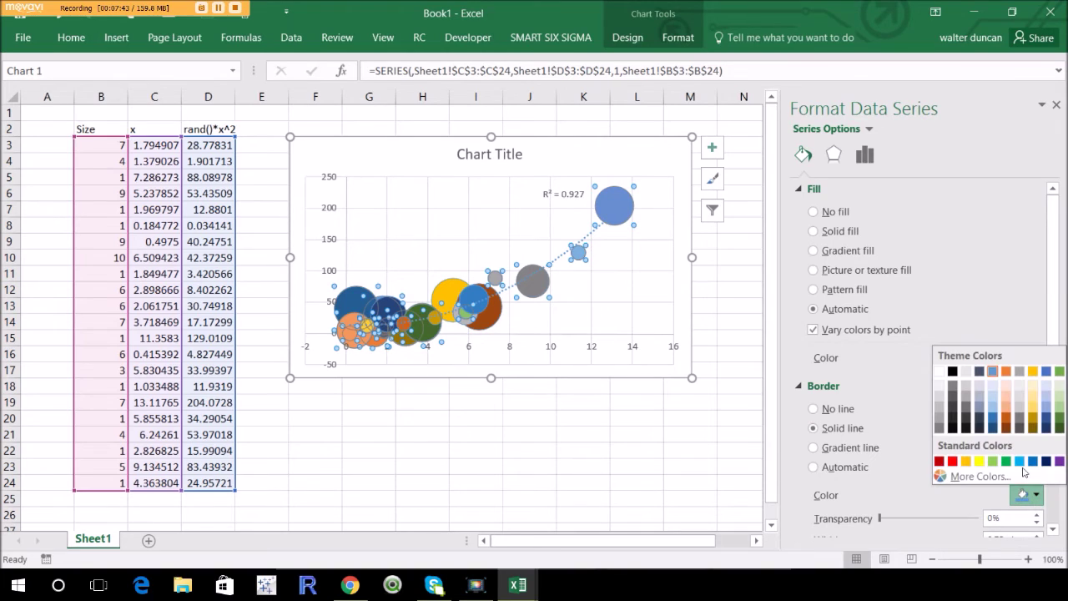
pyautogui.click(952, 372)
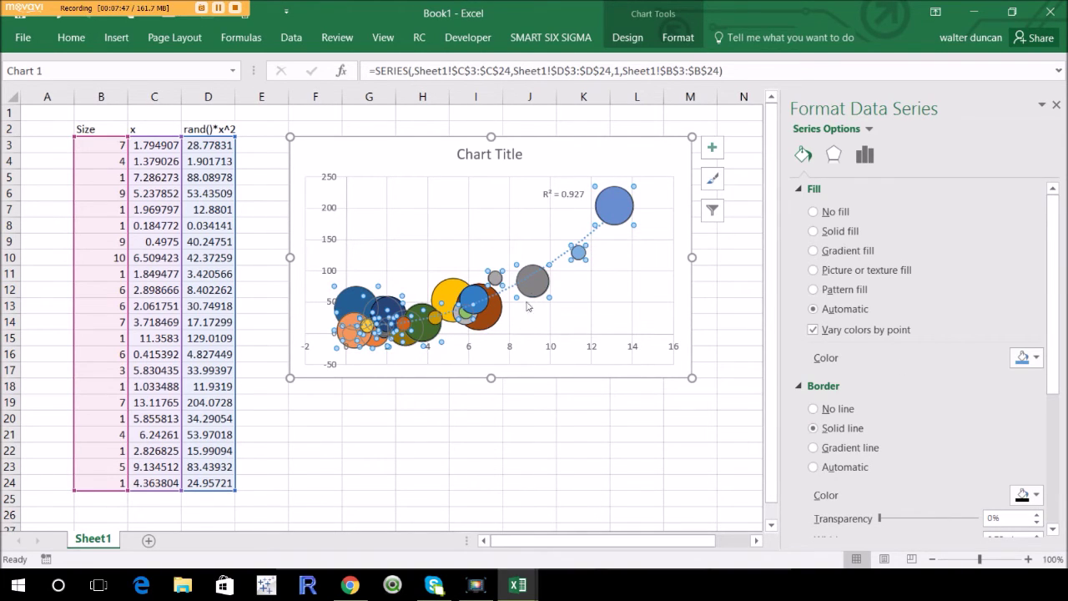
pyautogui.click(813, 408)
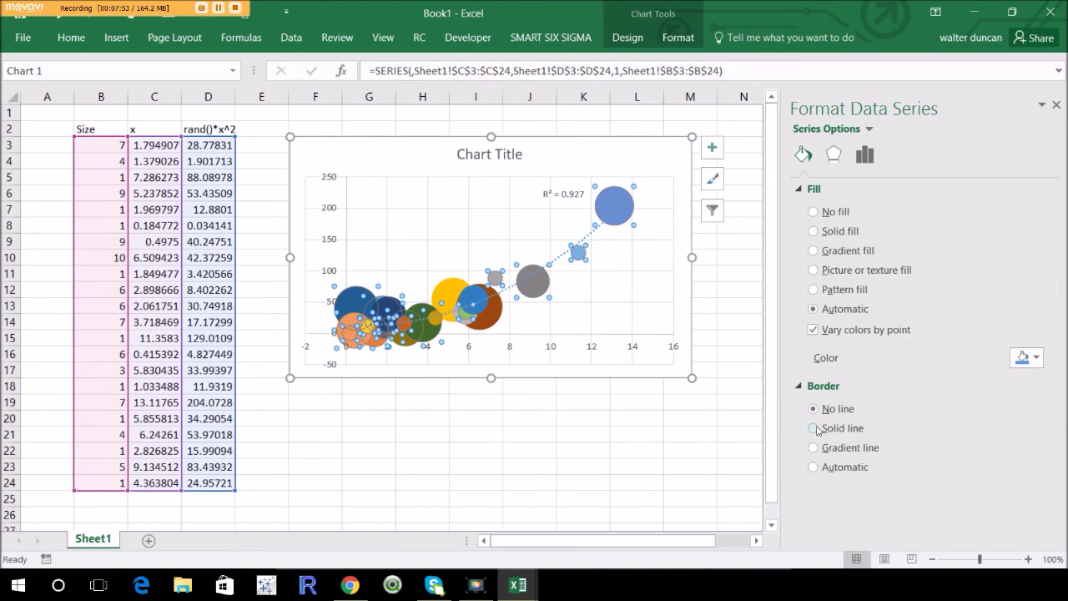
pyautogui.click(815, 428)
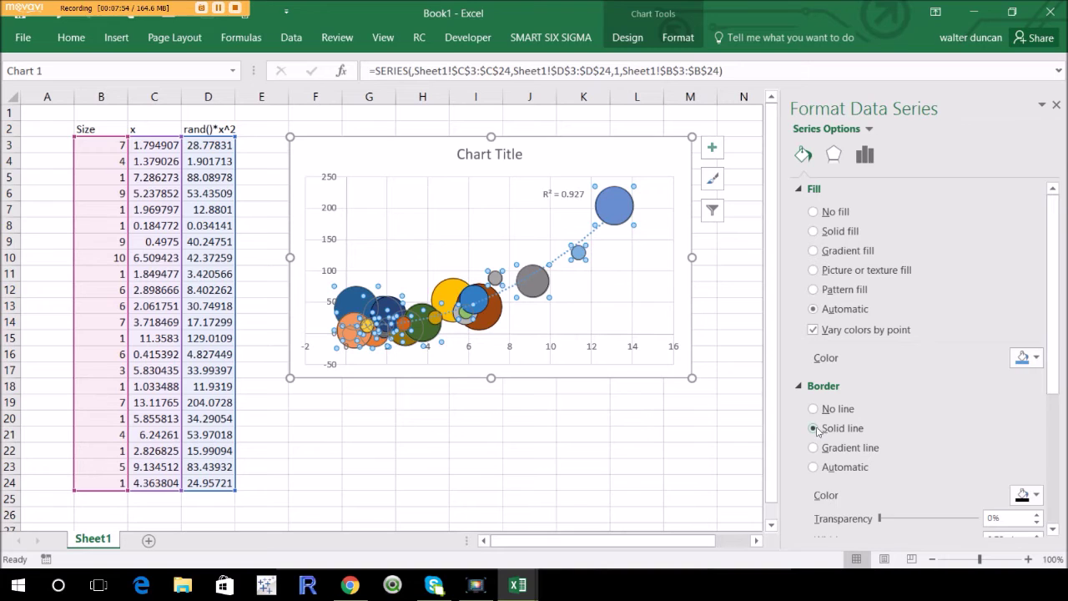
pyautogui.click(550, 457)
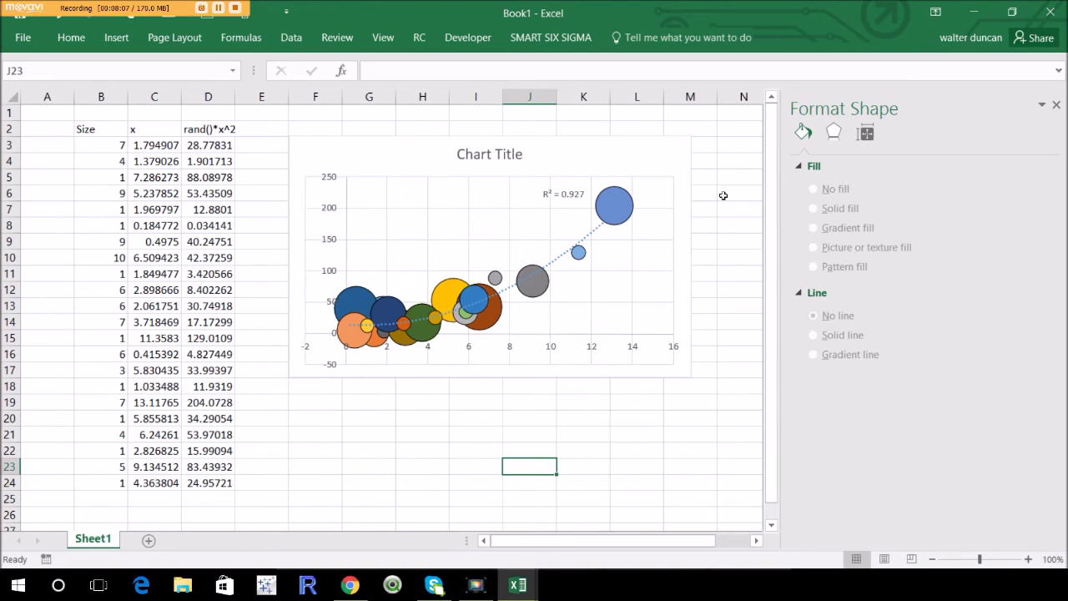
# Close the Format Shape pane and switch to the Scatterplot Example.xlsx workbook
pyautogui.moveTo(618, 205)
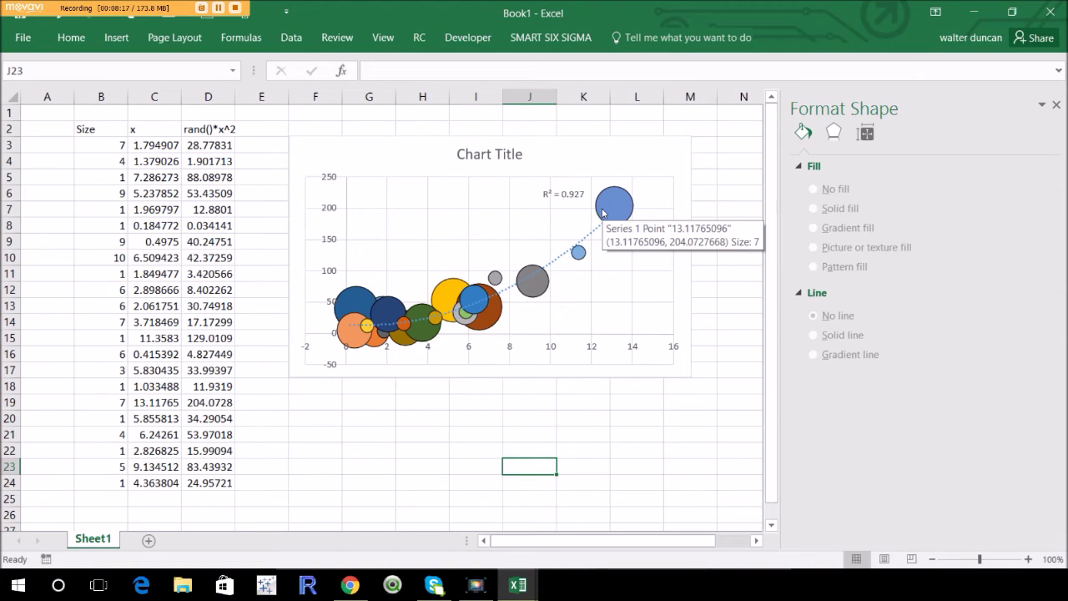
pyautogui.click(1056, 106)
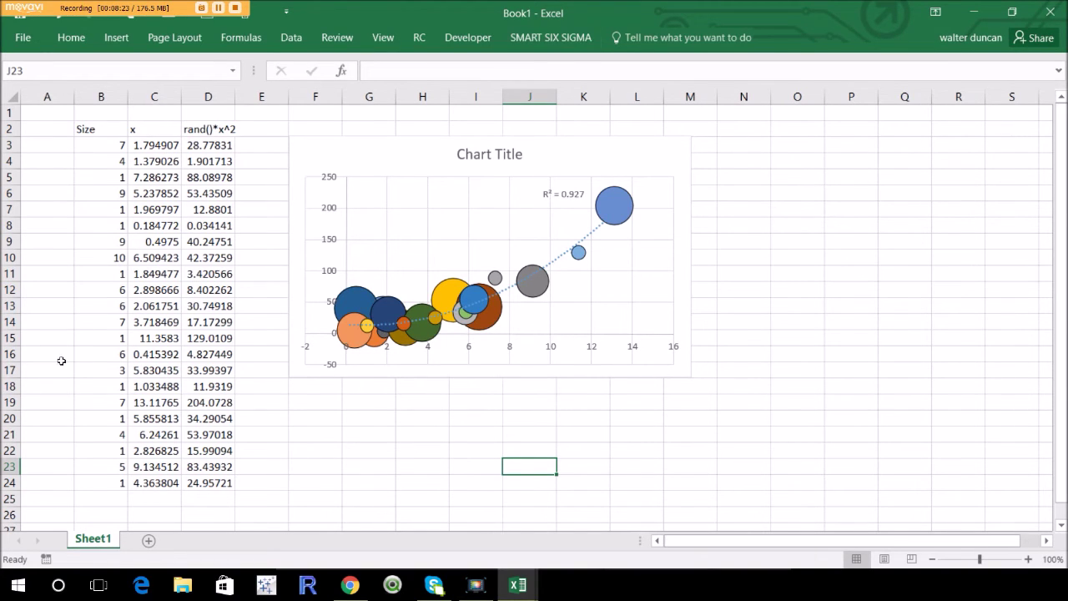
pyautogui.hotkey('alt', 'Tab')
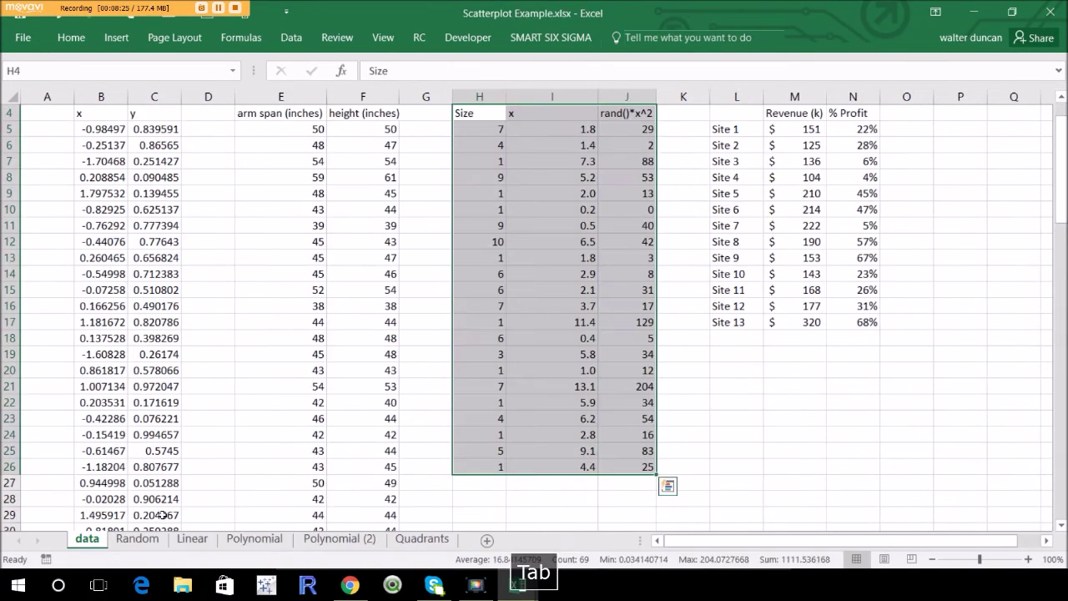
pyautogui.click(740, 116)
pyautogui.moveTo(740, 116); pyautogui.dragTo(864, 324)
pyautogui.rightClick(789, 172)
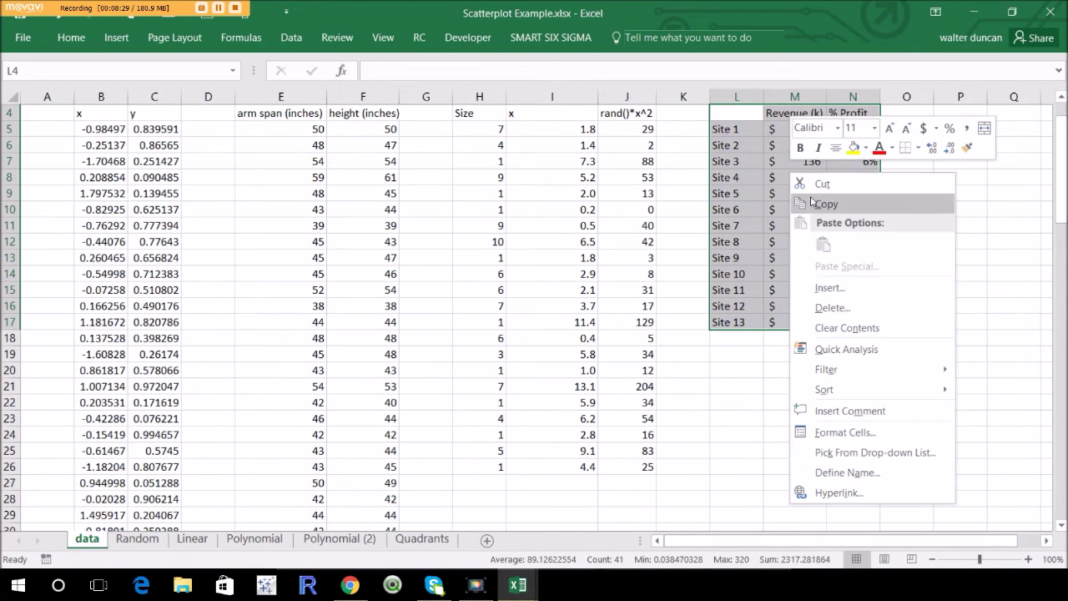
pyautogui.press('Escape')
# Copy the full arm span and height columns, E4:F100, on the data sheet
pyautogui.moveTo(270, 117); pyautogui.dragTo(342, 200)
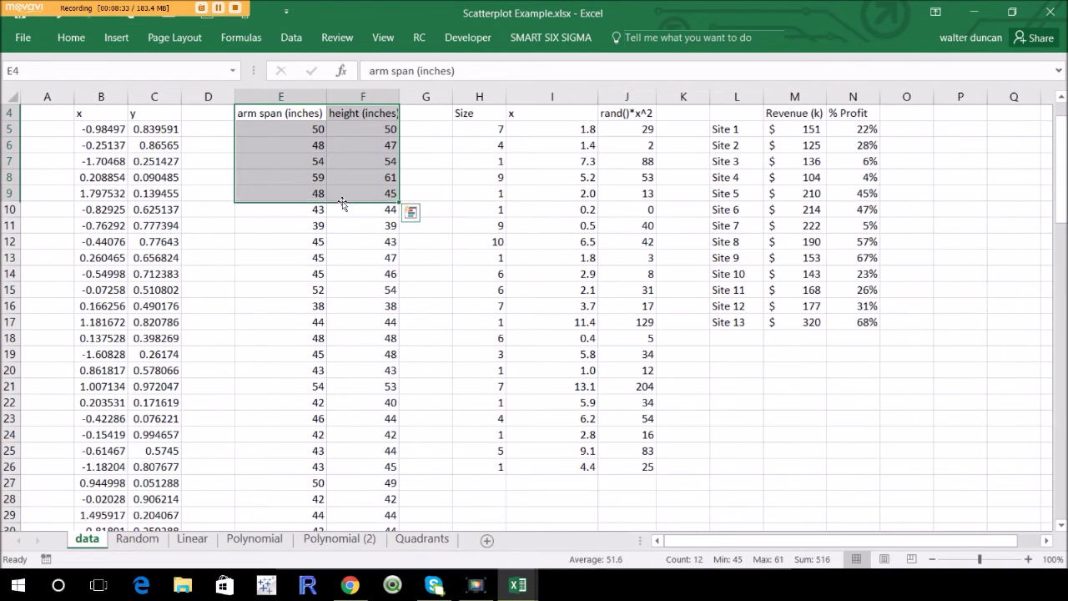
pyautogui.hotkey('ctrl', 'shift', 'Down')
pyautogui.hotkey('ctrl', 'c')
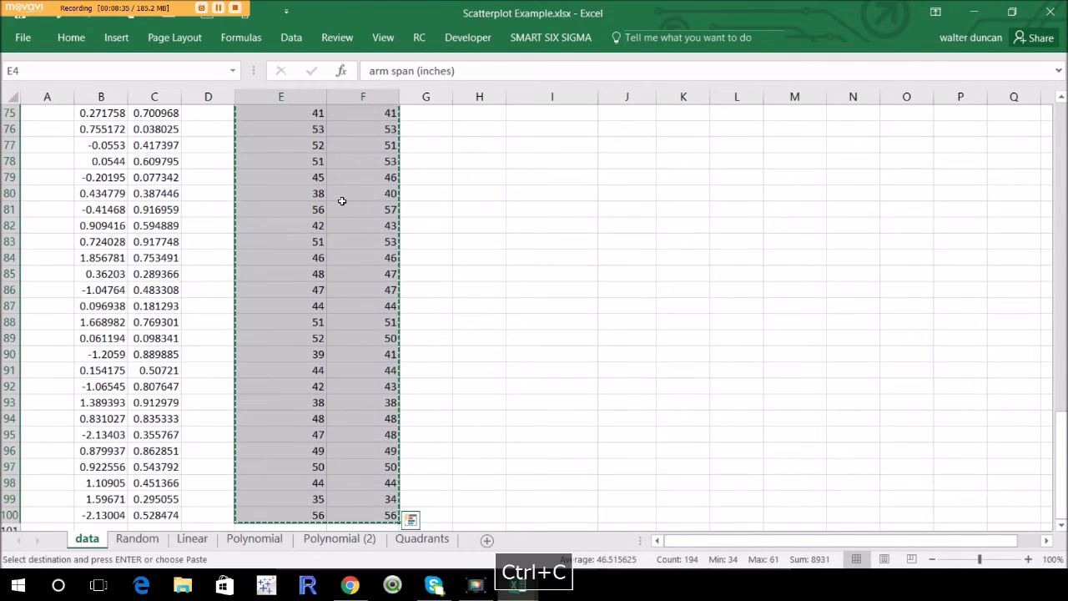
# Open the Scatter Plot with Marginal Frequencies template from the Smart Six Sigma analysis tools
pyautogui.click(555, 44)
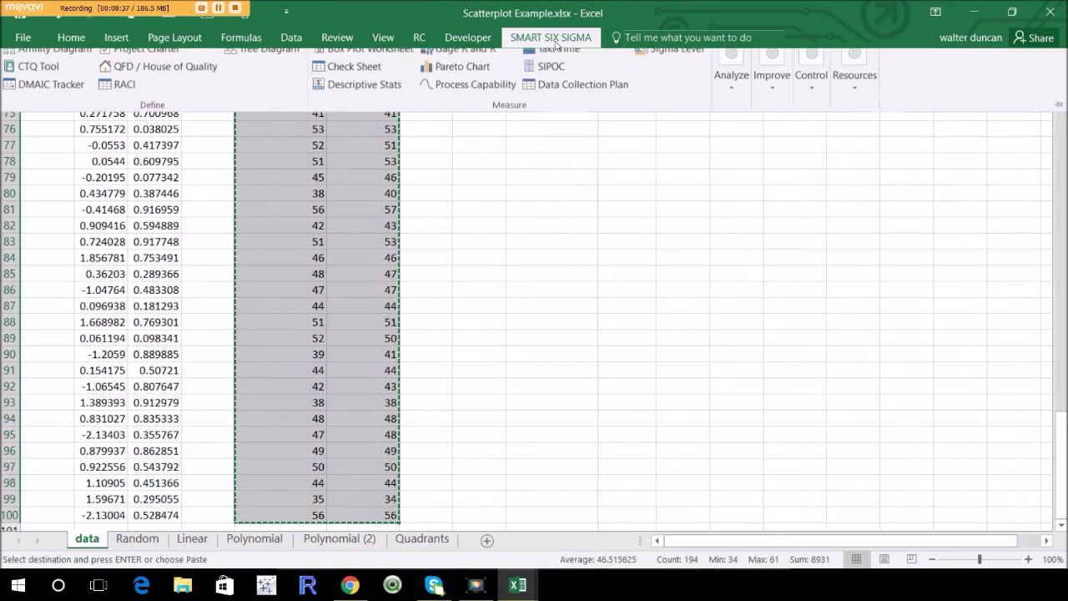
pyautogui.click(735, 98)
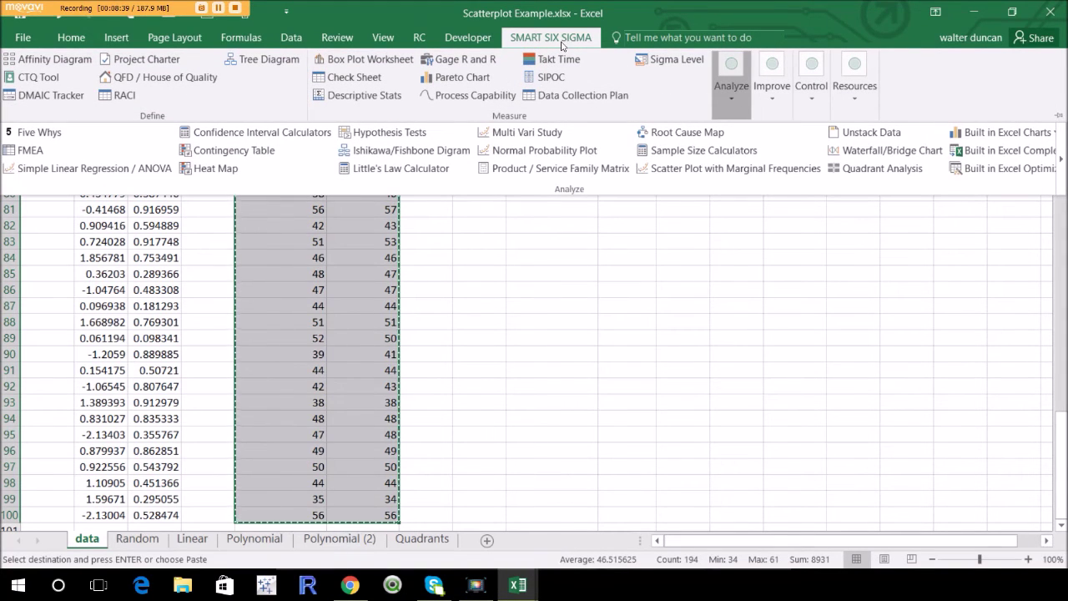
pyautogui.click(706, 167)
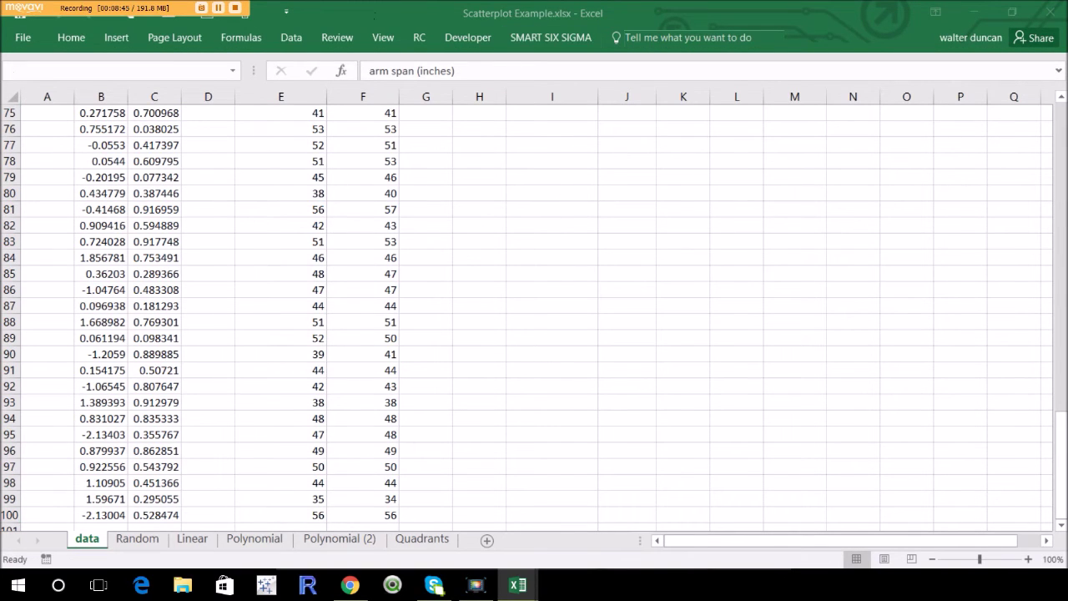
# Recopy the arm span and height data and paste it into the marginal frequency template, starting at the group titles in S8
pyautogui.hotkey('alt', 'Tab')
pyautogui.hotkey('ctrl', 'c')
pyautogui.hotkey('alt', 'Tab')
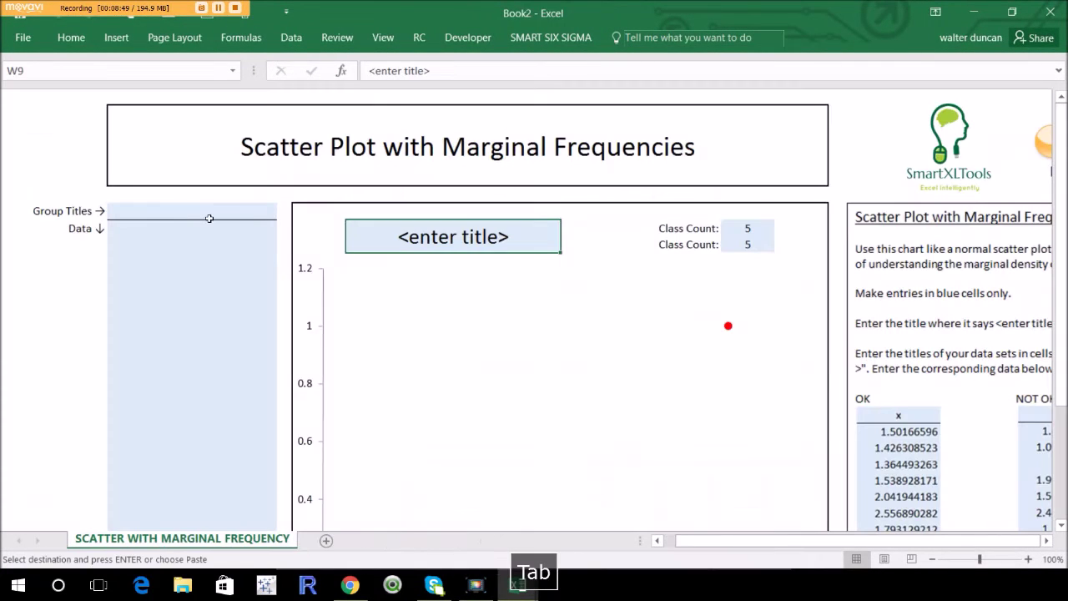
pyautogui.rightClick(130, 210)
pyautogui.click(185, 274)
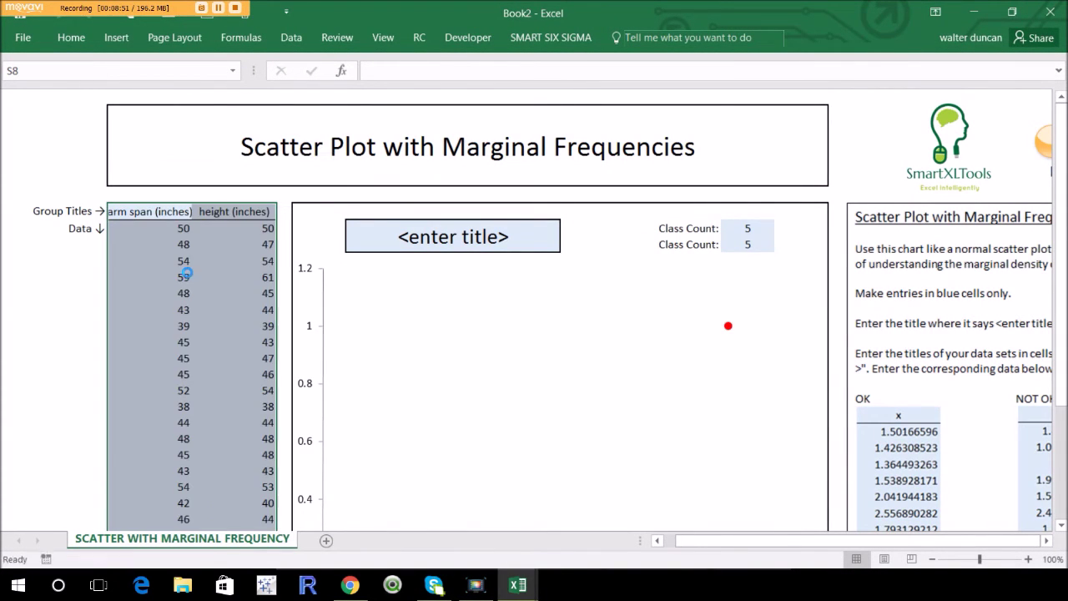
pyautogui.scroll(-2, 763, 310)
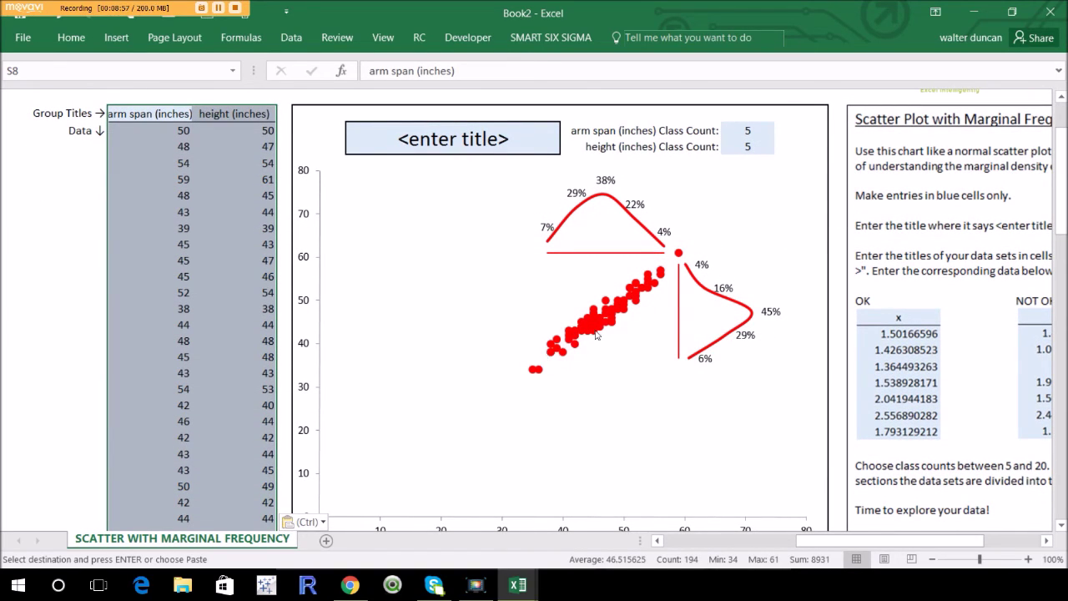
# Switch back to Scatterplot Example.xlsx and view the arm span and height chart on the Linear sheet
pyautogui.hotkey('ctrl', 'Tab')
pyautogui.click(198, 539)
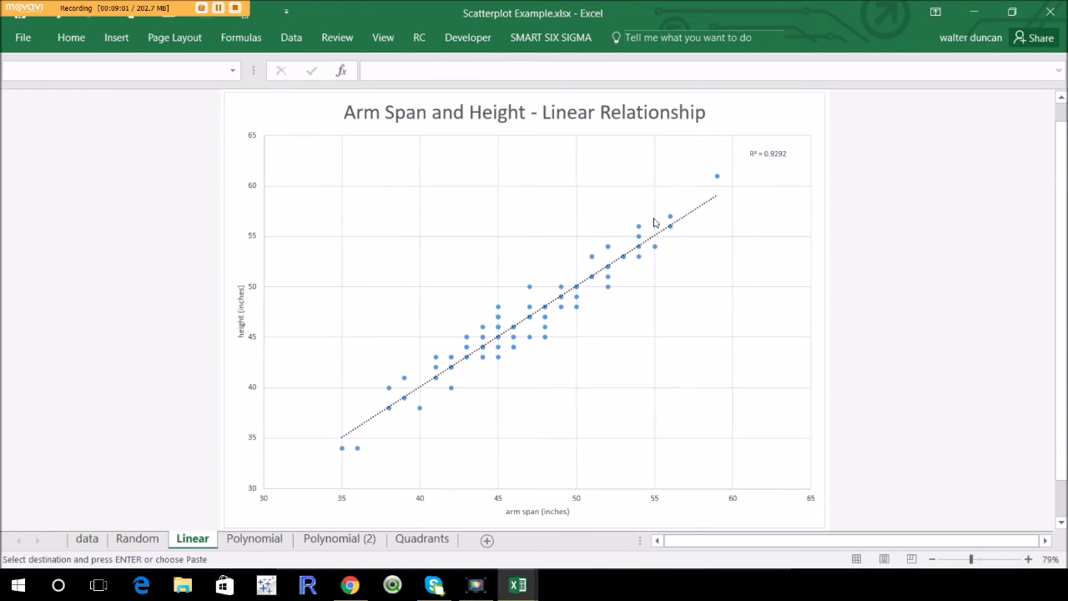
# Return to the marginal frequency workbook and set the scatter chart's vertical axis minimum to 30
pyautogui.hotkey('ctrl', 'Tab')
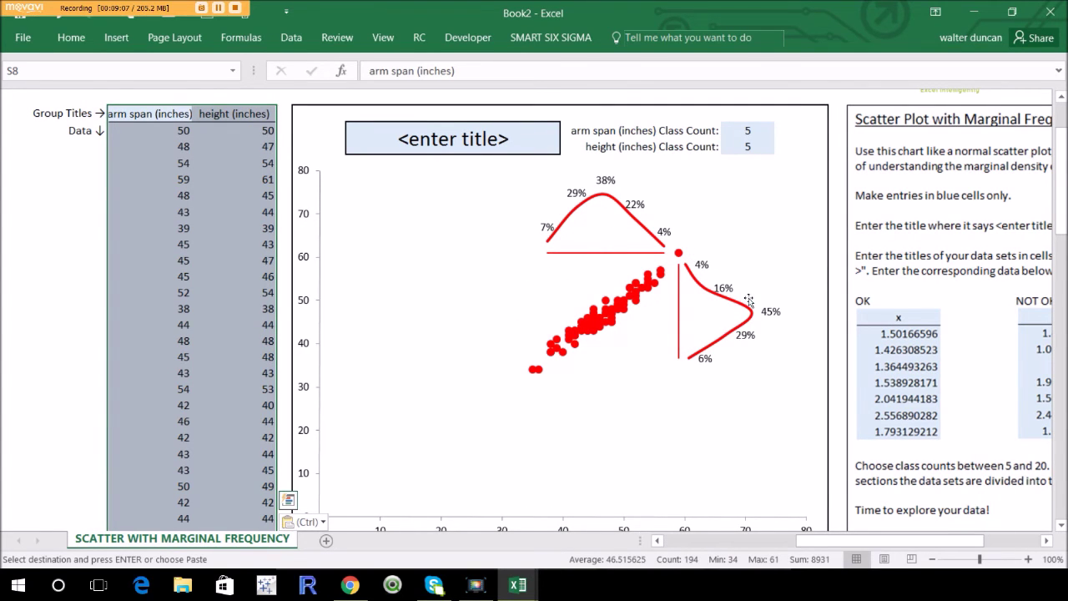
pyautogui.rightClick(306, 386)
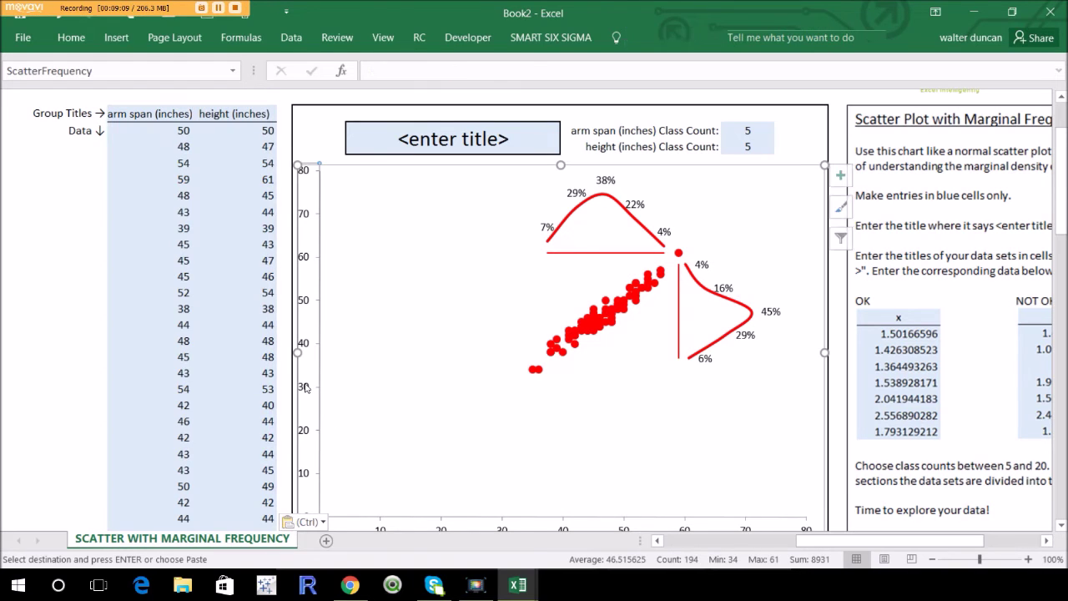
pyautogui.click(360, 372)
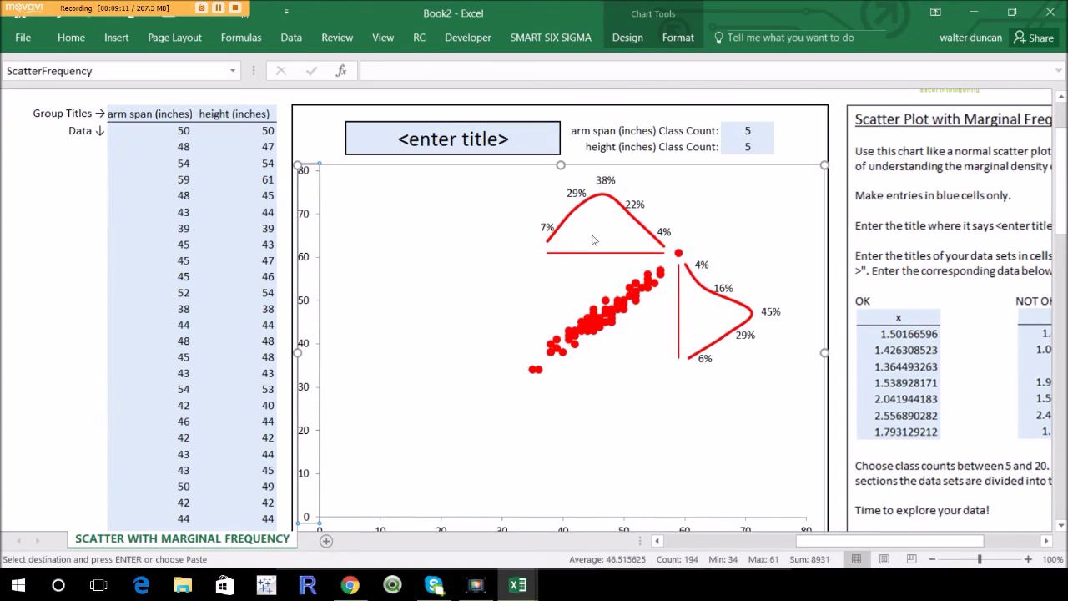
pyautogui.doubleClick(948, 225)
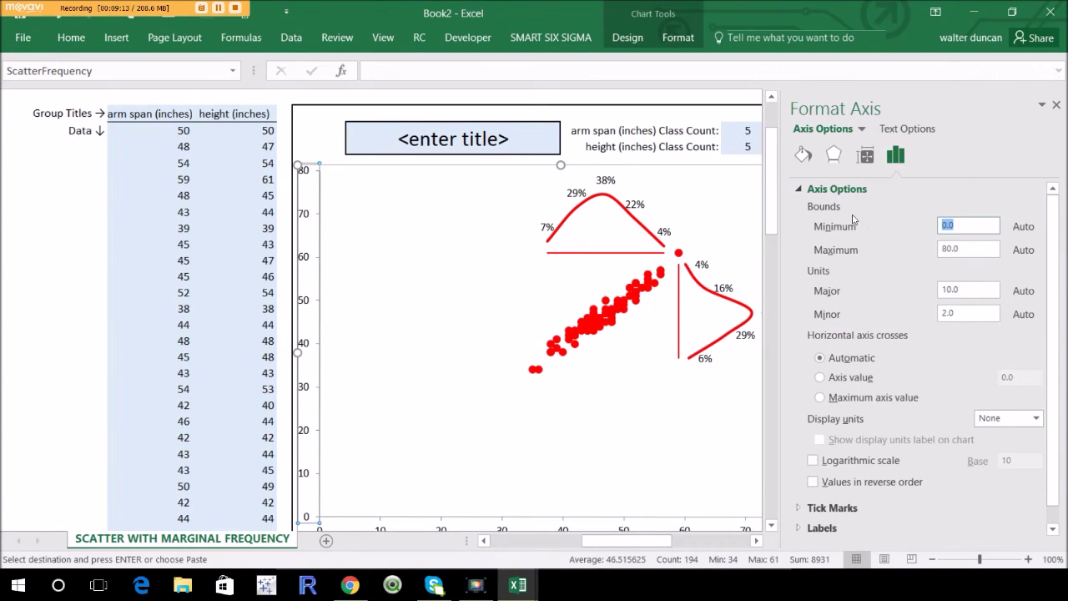
pyautogui.write('30')
# Set the chart's horizontal axis minimum to 30 and close the axis formatting options
pyautogui.click(570, 532)
pyautogui.scroll(-2, 551, 481)
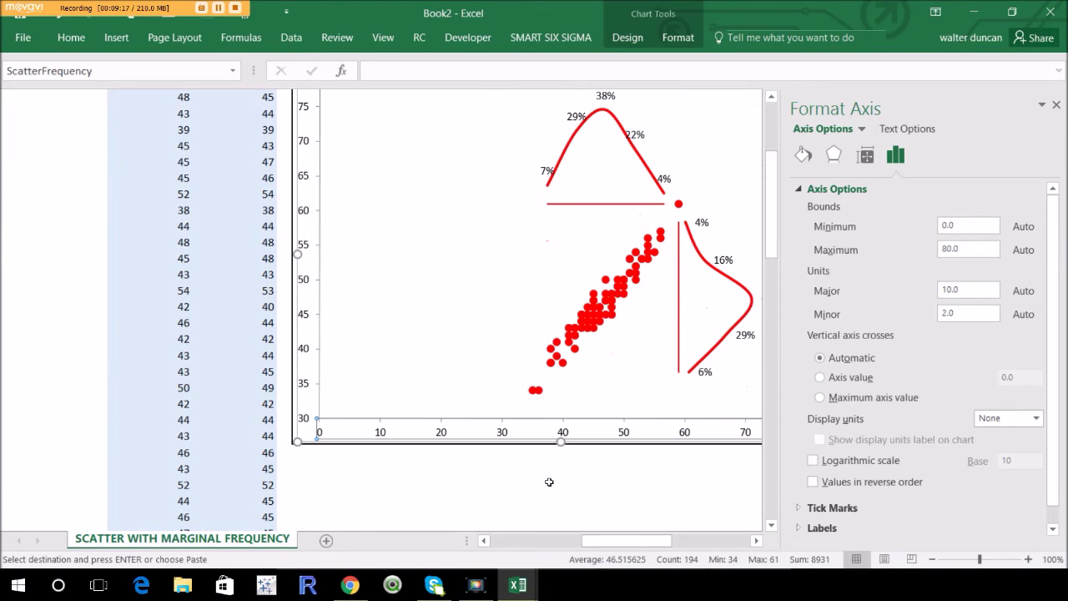
pyautogui.doubleClick(991, 227)
pyautogui.write('30')
pyautogui.press('Return')
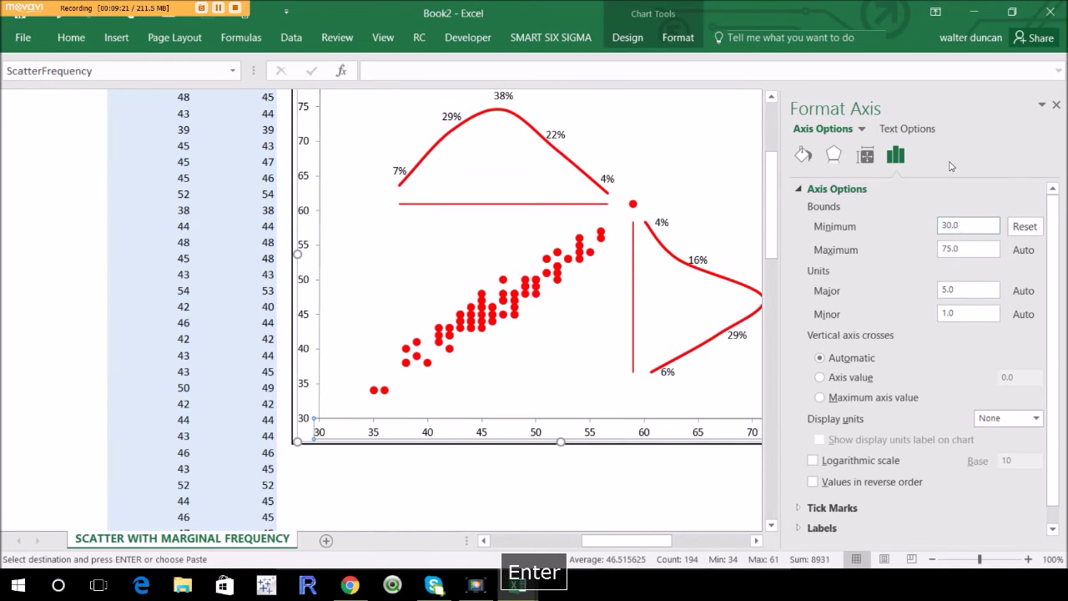
pyautogui.click(1057, 106)
pyautogui.click(882, 293)
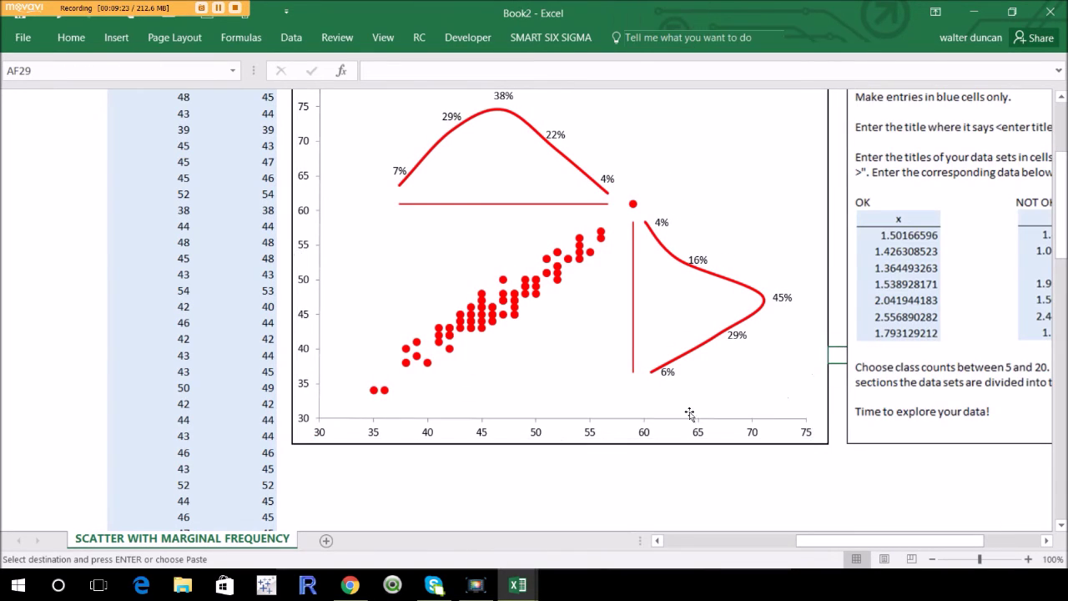
# Add a linear trendline to the arm span and height points and display its R-squared value on the chart
pyautogui.scroll(2, 460, 428)
pyautogui.rightClick(452, 423)
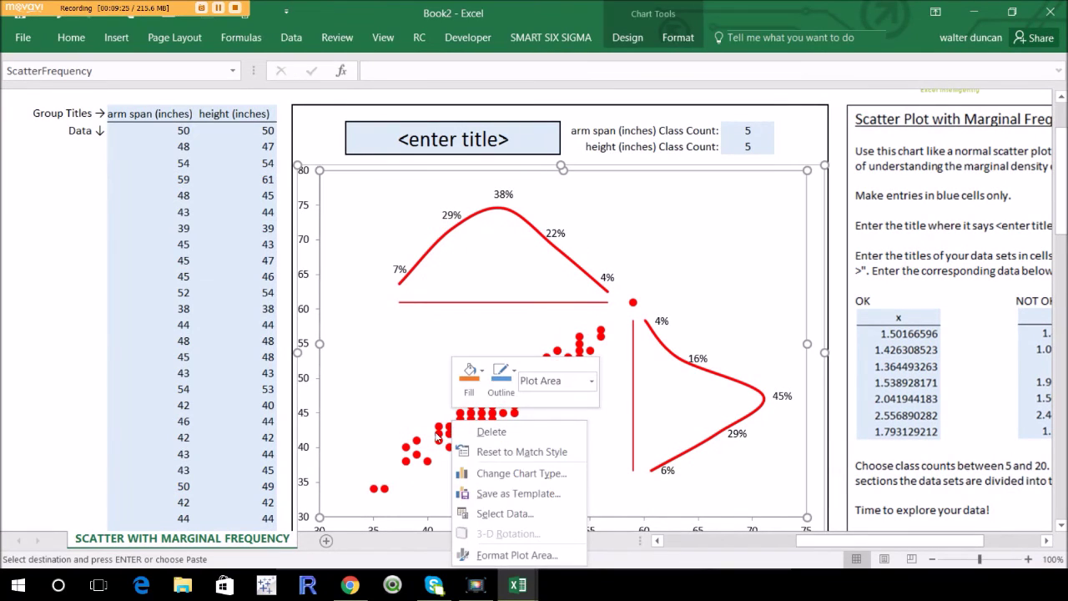
pyautogui.click(438, 436)
pyautogui.rightClick(440, 436)
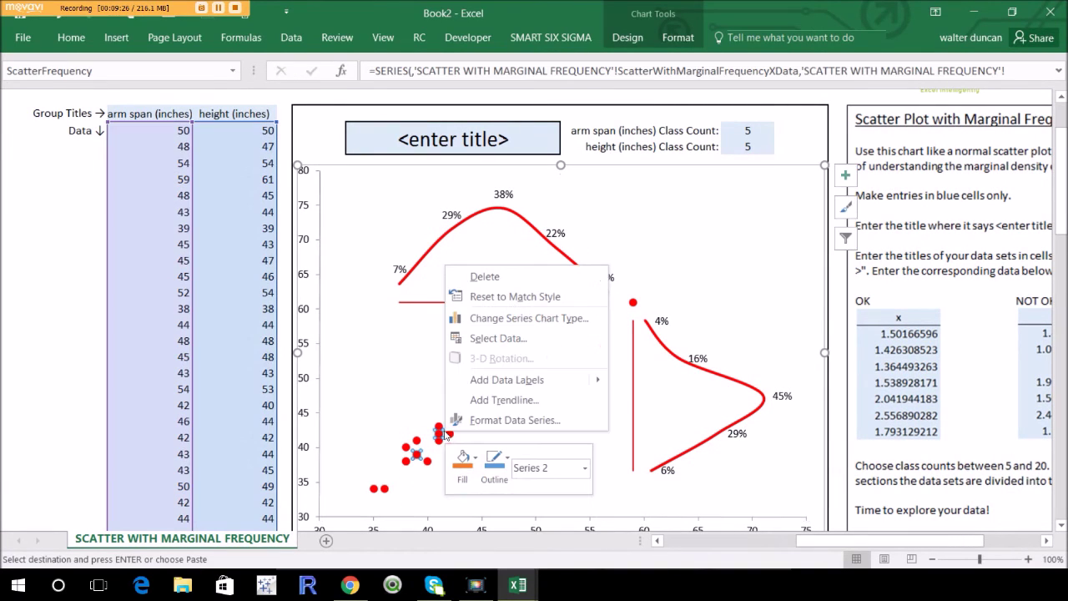
pyautogui.click(509, 408)
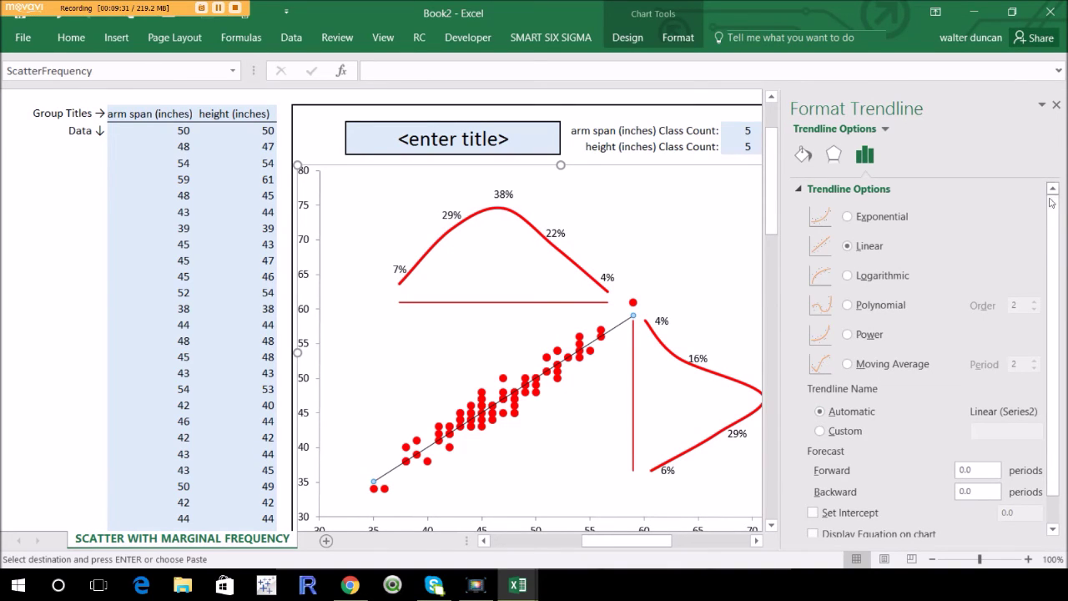
pyautogui.scroll(-1, 1050, 203)
pyautogui.click(813, 523)
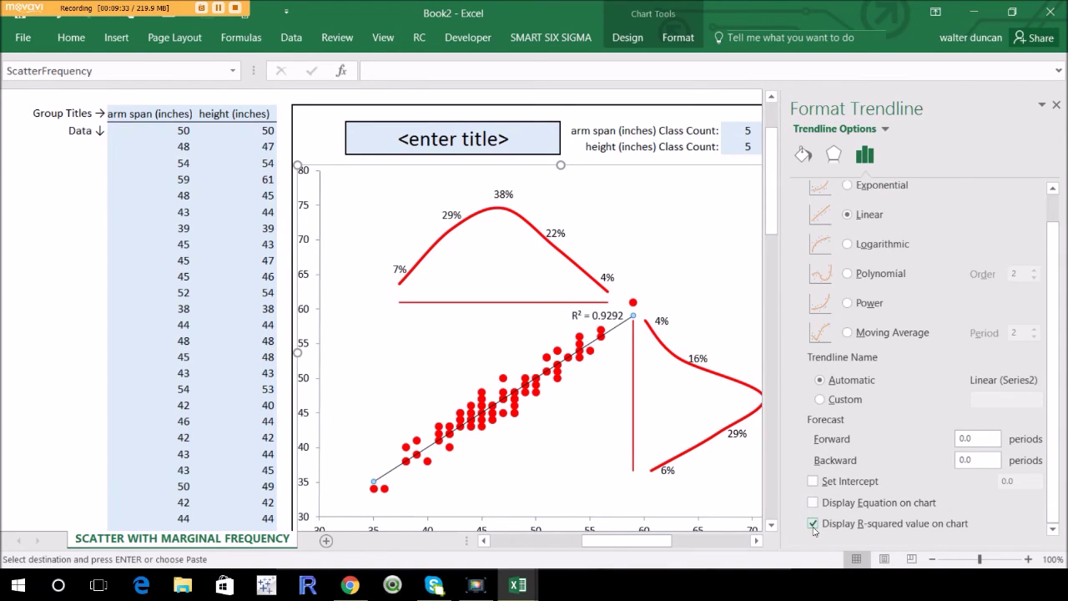
pyautogui.click(1055, 105)
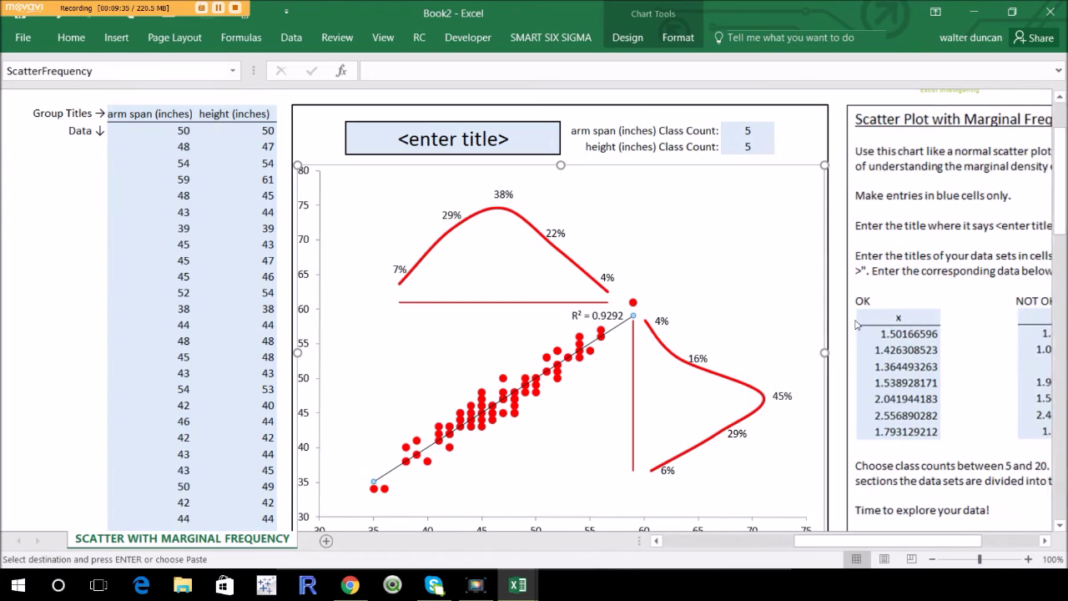
pyautogui.click(841, 297)
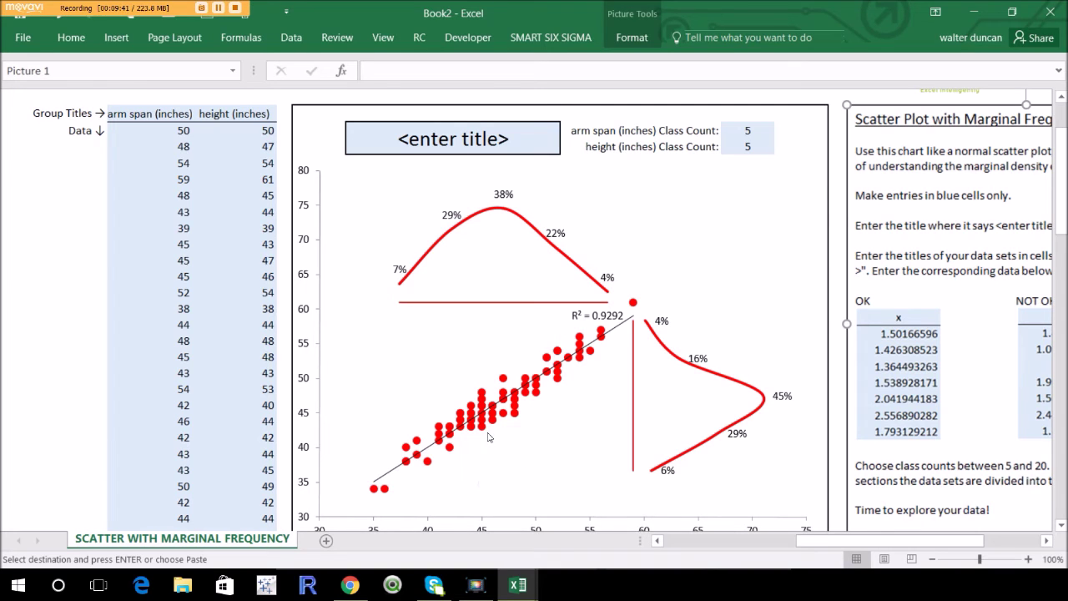
# Try class counts of 10 and 20 for both arm span and height in the marginal frequency template
pyautogui.keyDown('ctrl'); pyautogui.scroll(-1, 489, 434); pyautogui.keyUp('ctrl')
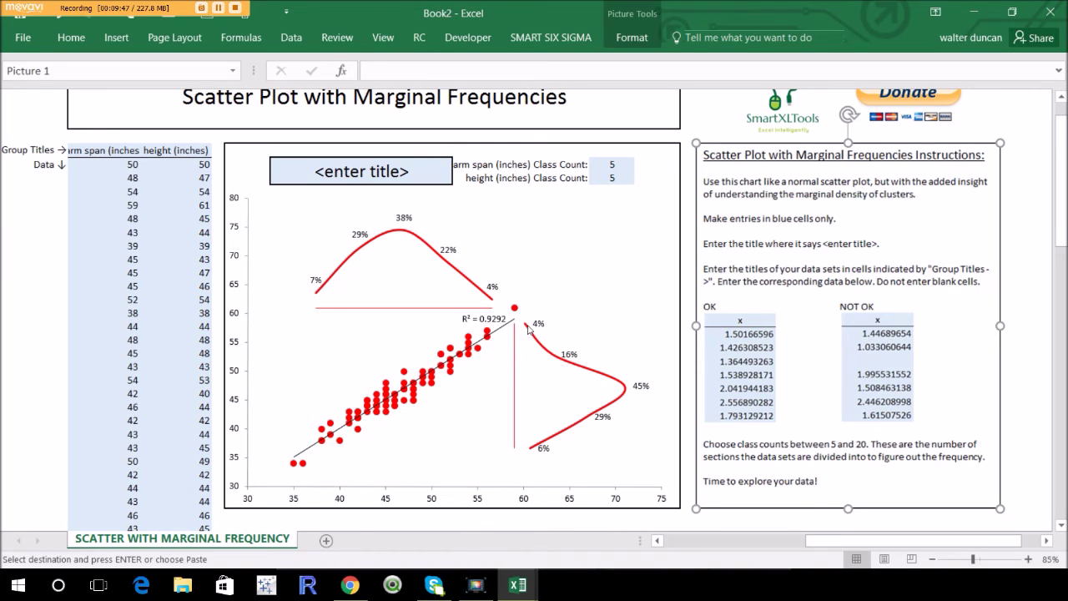
pyautogui.moveTo(529, 332)
pyautogui.moveTo(611, 170); pyautogui.dragTo(609, 178)
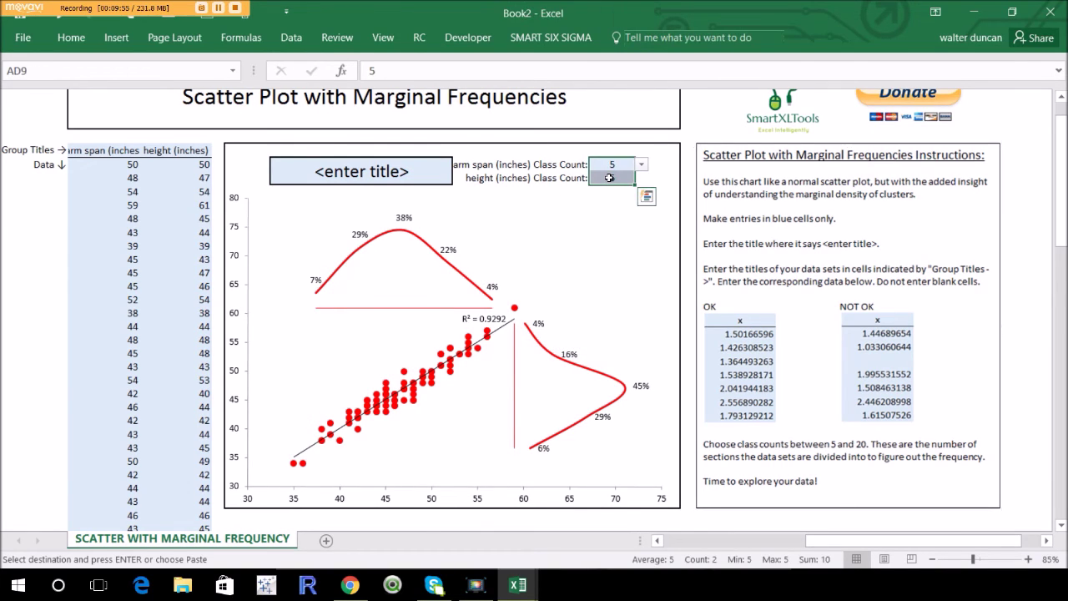
pyautogui.write('10')
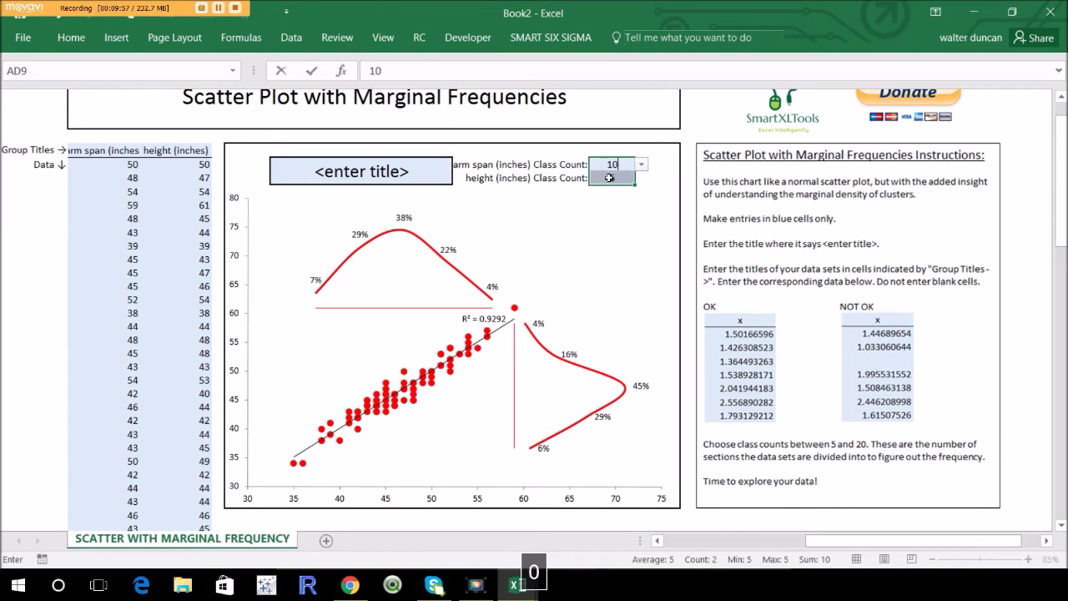
pyautogui.hotkey('ctrl', 'Return')
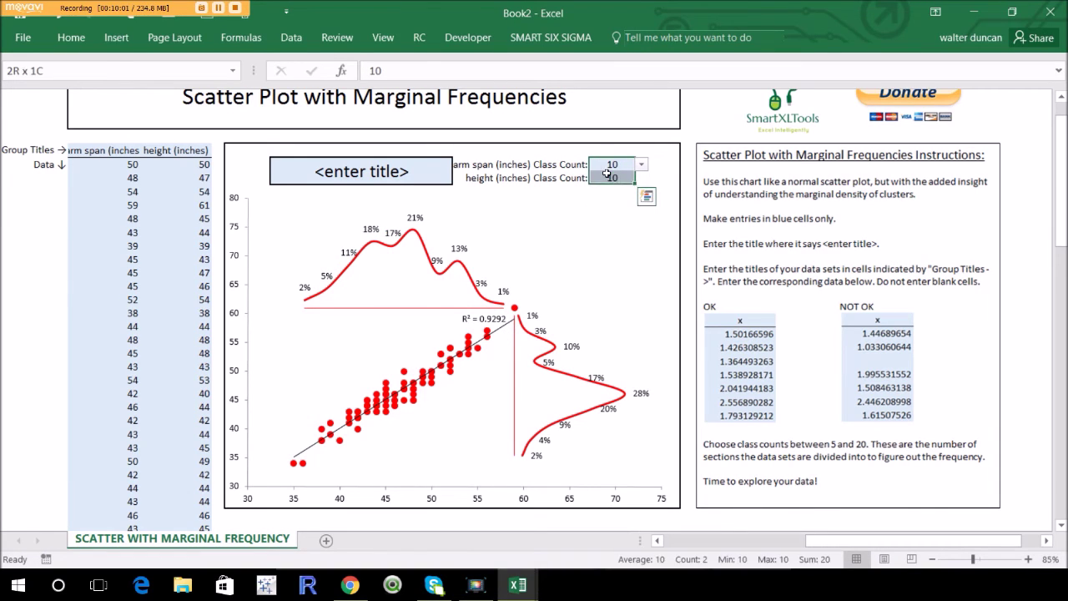
pyautogui.write('20')
pyautogui.hotkey('ctrl', 'Return')
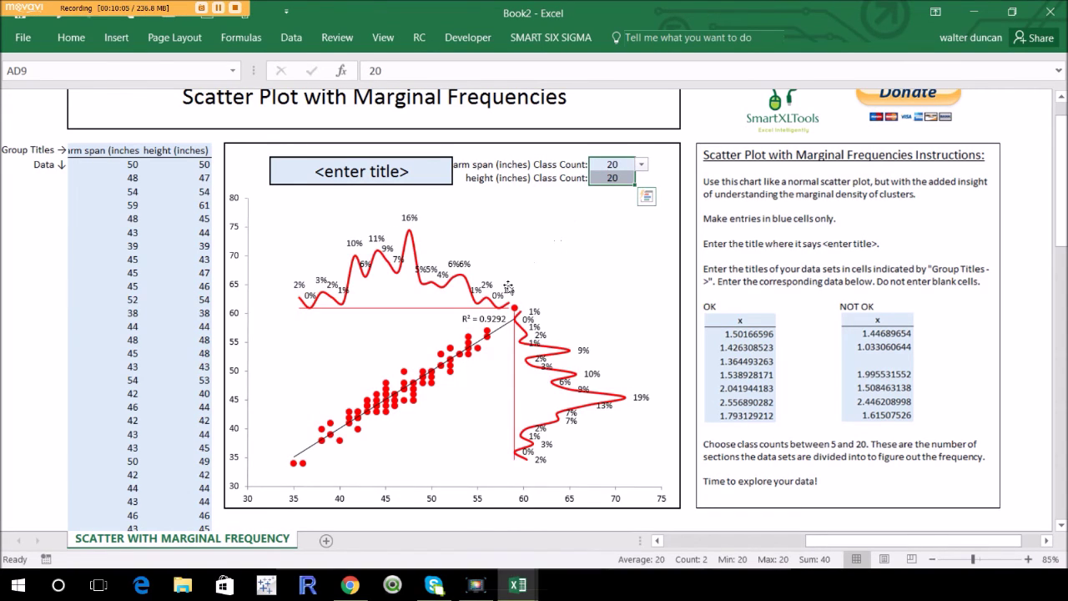
# Set both the arm span and height class counts to 5
pyautogui.moveTo(612, 163); pyautogui.dragTo(611, 174)
pyautogui.write('5')
pyautogui.hotkey('ctrl', 'Return')
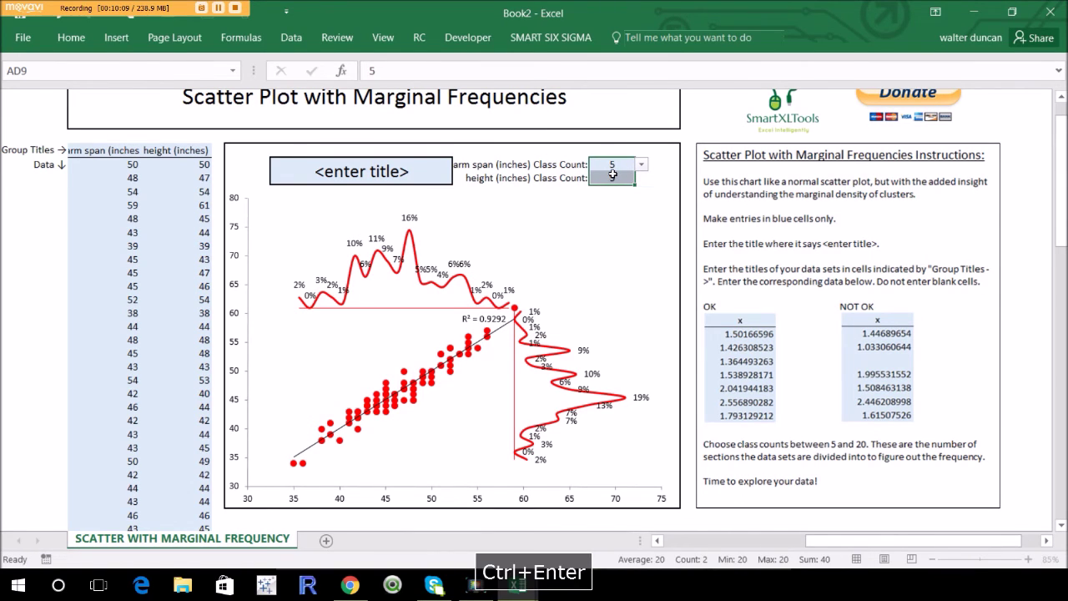
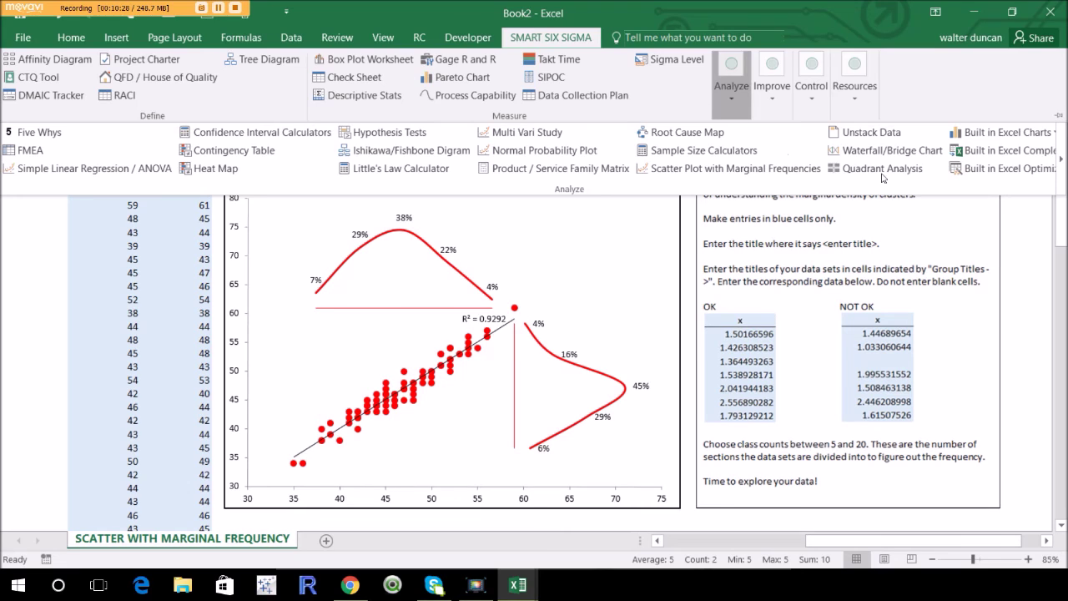
# Open the Quadrant Analysis template from the Smart Six Sigma analysis tools and maximize its window
pyautogui.click(898, 166)
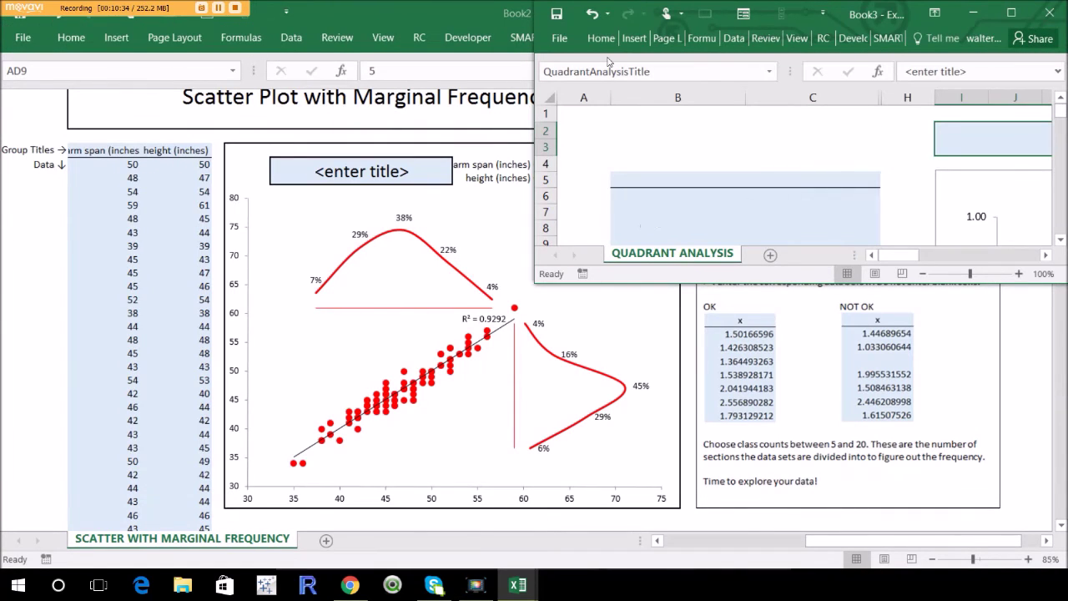
pyautogui.click(1011, 13)
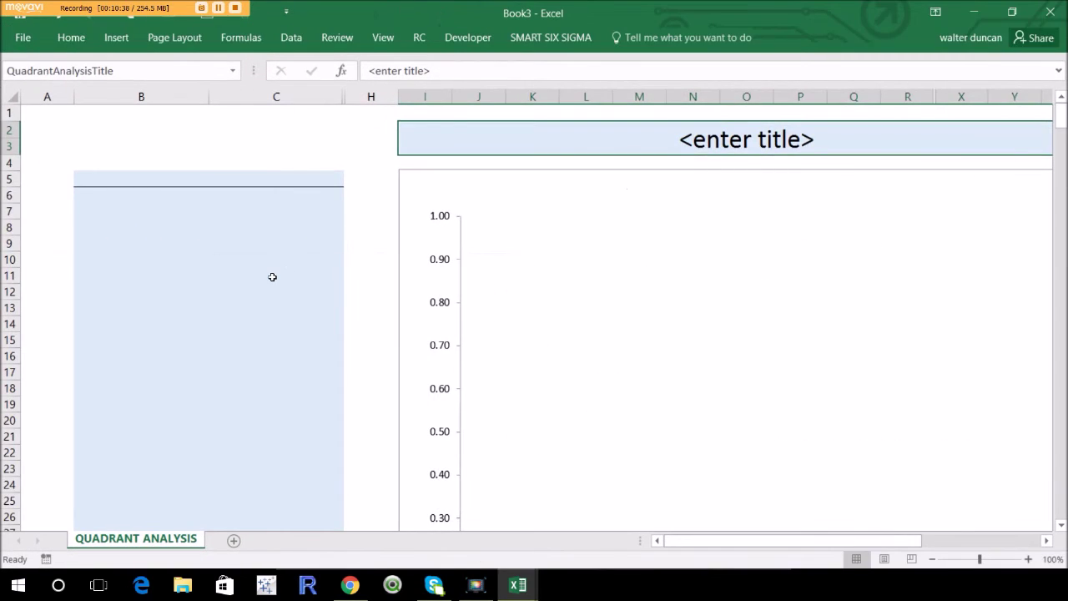
# Switch to Scatterplot Example.xlsx and copy the Revenue (k) and % Profit columns with headers, M4:N17, on the data sheet
pyautogui.hotkey('alt', 'Tab')
pyautogui.hotkey('alt', 'Tab')
pyautogui.hotkey('alt', 'Tab')
pyautogui.press('Tab')
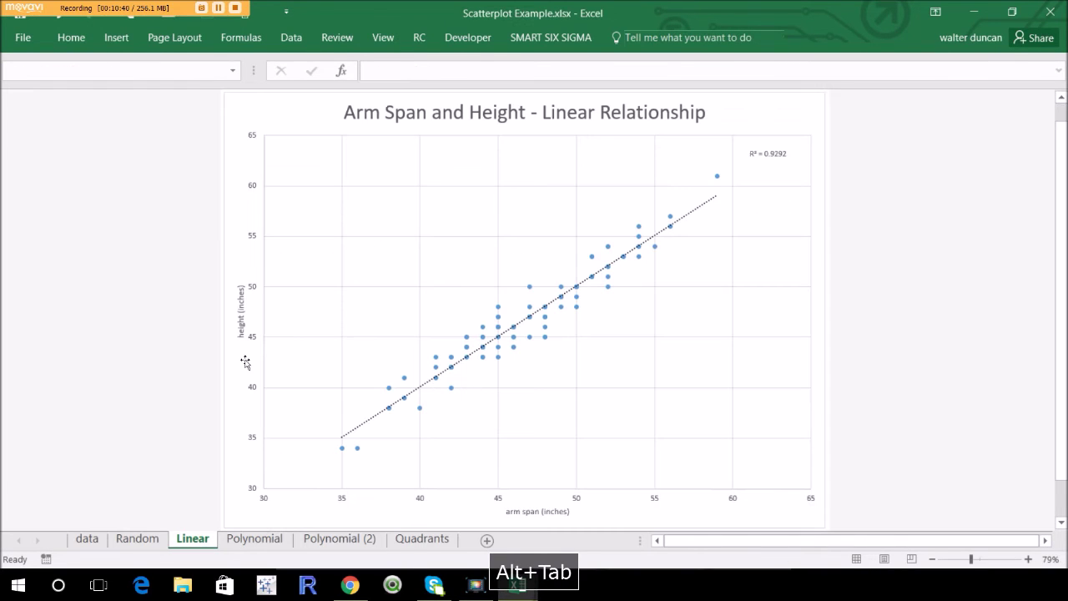
pyautogui.click(86, 538)
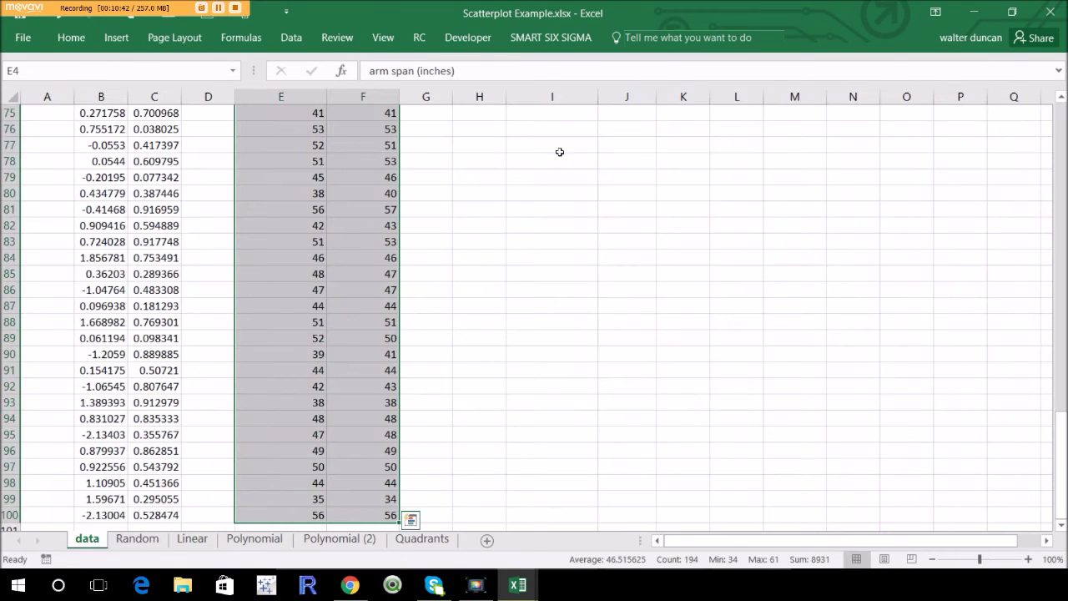
pyautogui.scroll(20, 457, 209)
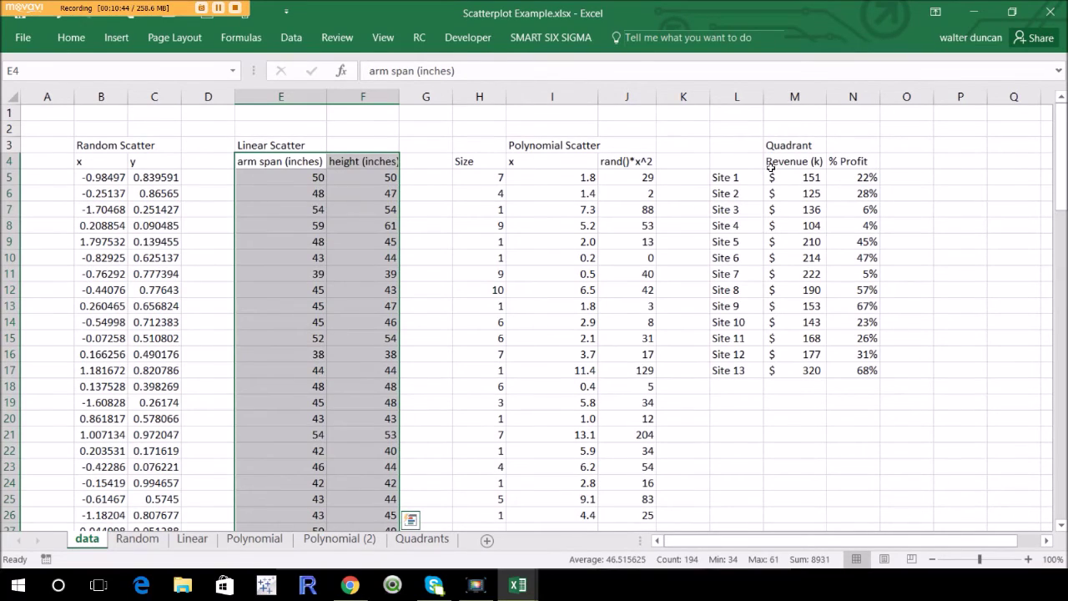
pyautogui.moveTo(769, 164); pyautogui.dragTo(846, 380)
pyautogui.hotkey('ctrl', 'c')
# Paste the revenue and profit data into the Quadrant Analysis template, starting at the header cell B5
pyautogui.hotkey('alt', 'Tab')
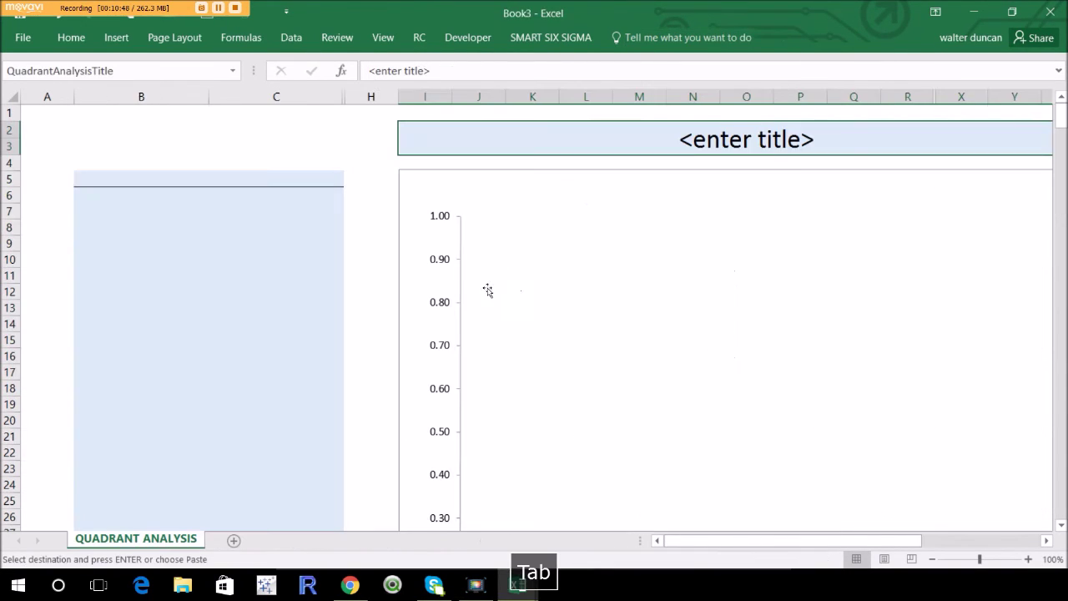
pyautogui.rightClick(188, 186)
pyautogui.click(211, 253)
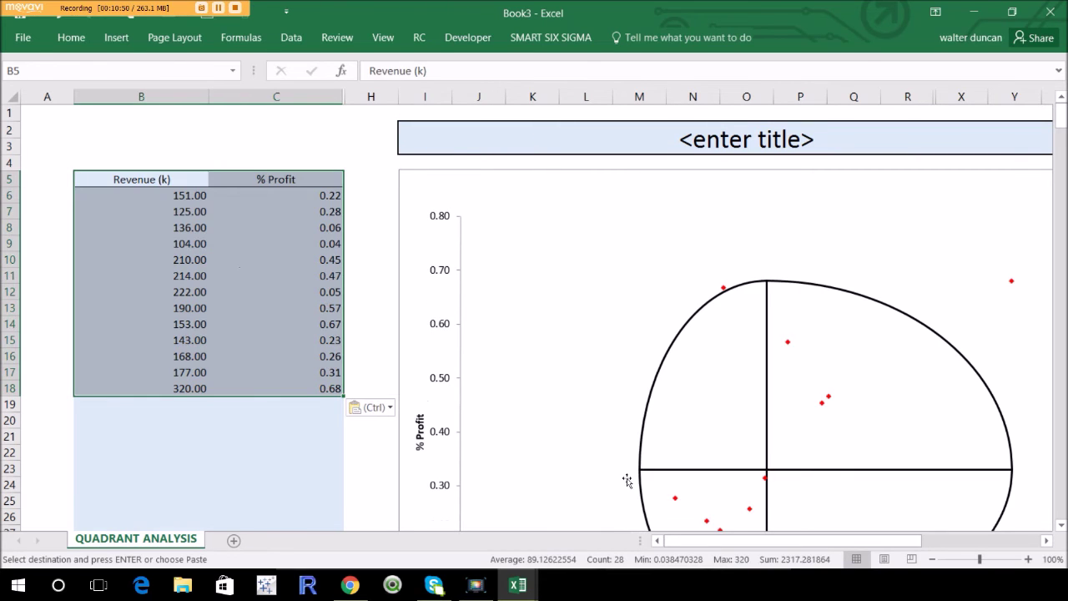
pyautogui.moveTo(751, 541); pyautogui.dragTo(828, 540)
pyautogui.scroll(-1, 424, 351)
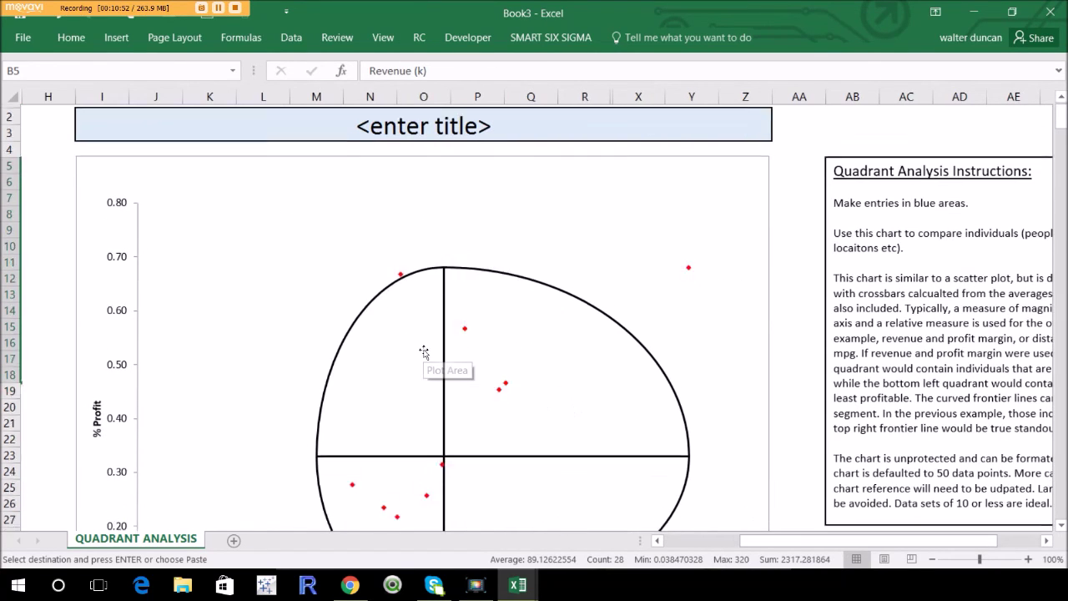
pyautogui.keyDown('ctrl'); pyautogui.scroll(-2, 424, 351); pyautogui.keyUp('ctrl')
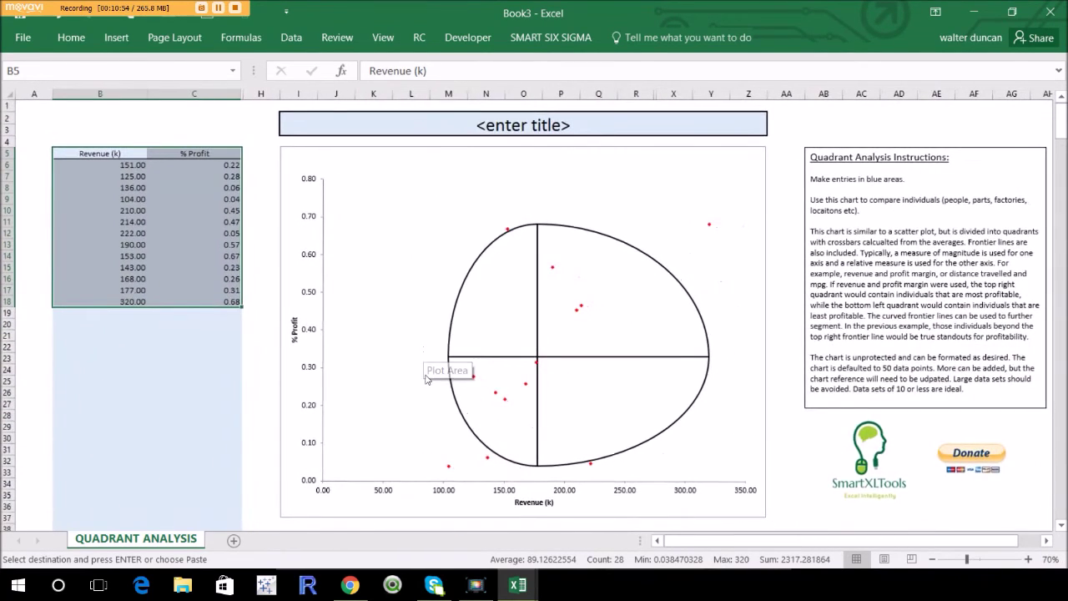